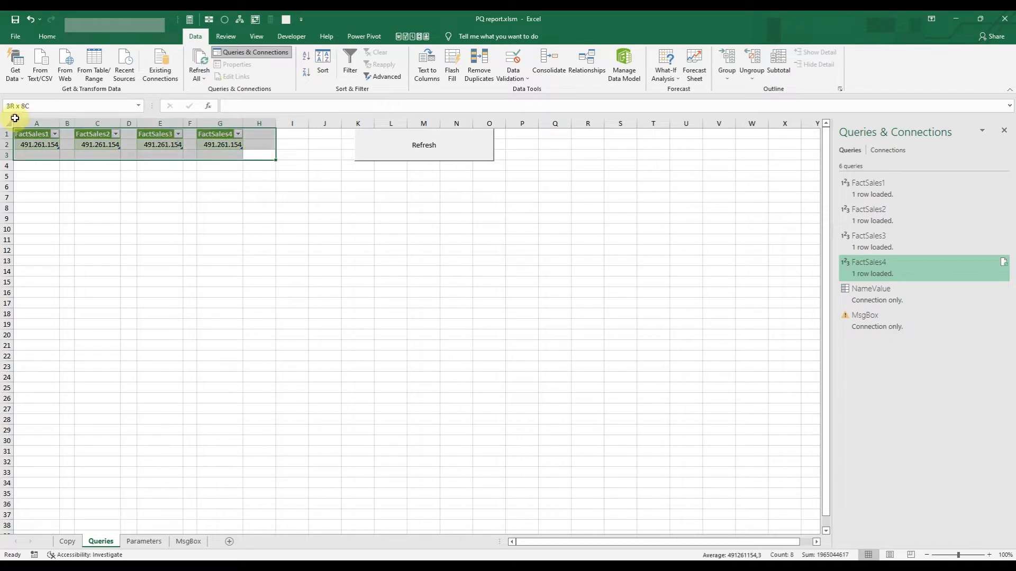
# Protect the Queries sheet with a password, entering the sheet password and confirming it.
pyautogui.click(230, 32)
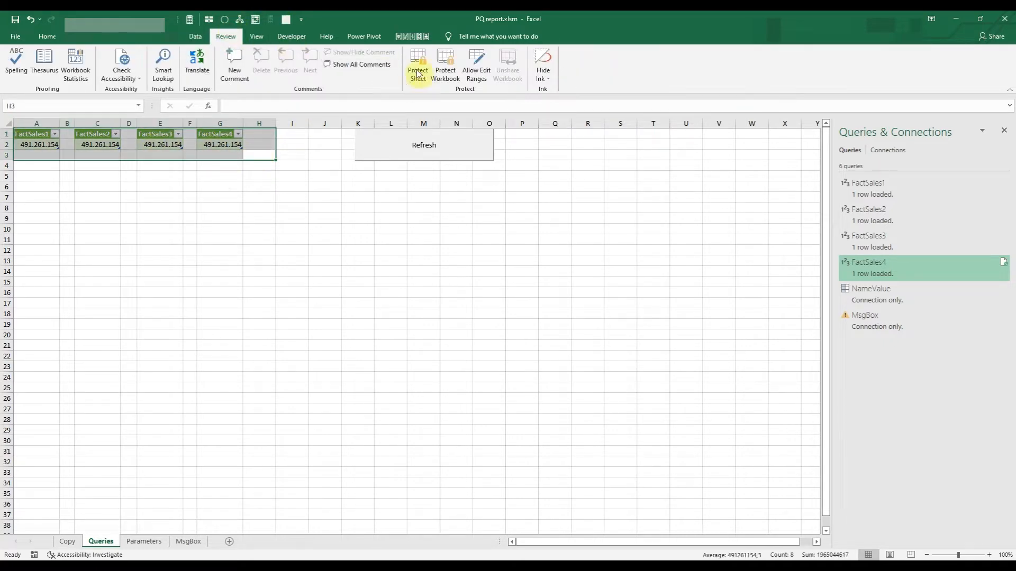
pyautogui.click(417, 68)
pyautogui.write('123')
pyautogui.click(473, 435)
pyautogui.write('123')
pyautogui.click(481, 367)
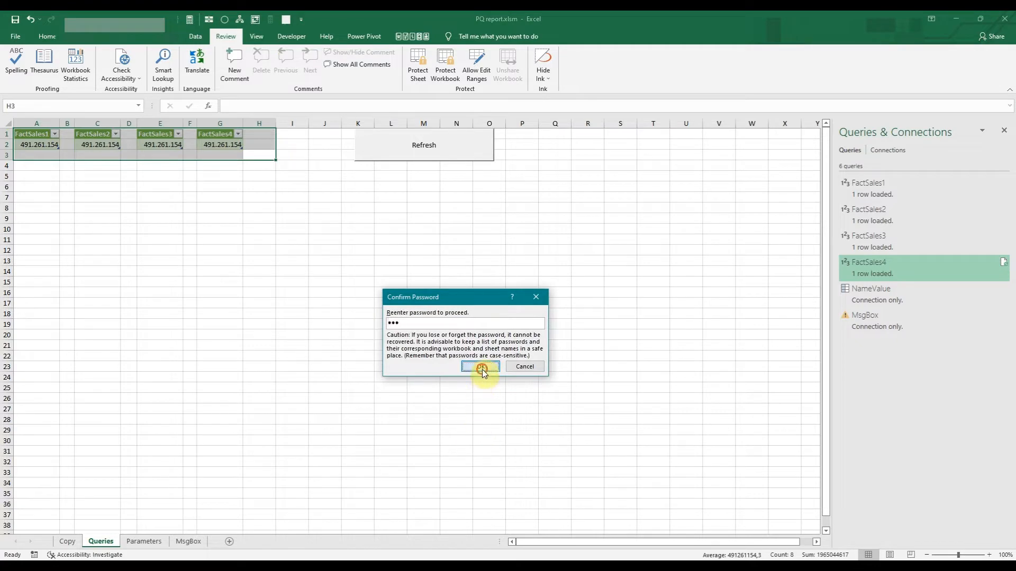
# Try to refresh all queries while the Queries sheet is protected, and dismiss the alerts.
pyautogui.click(225, 207)
pyautogui.click(195, 36)
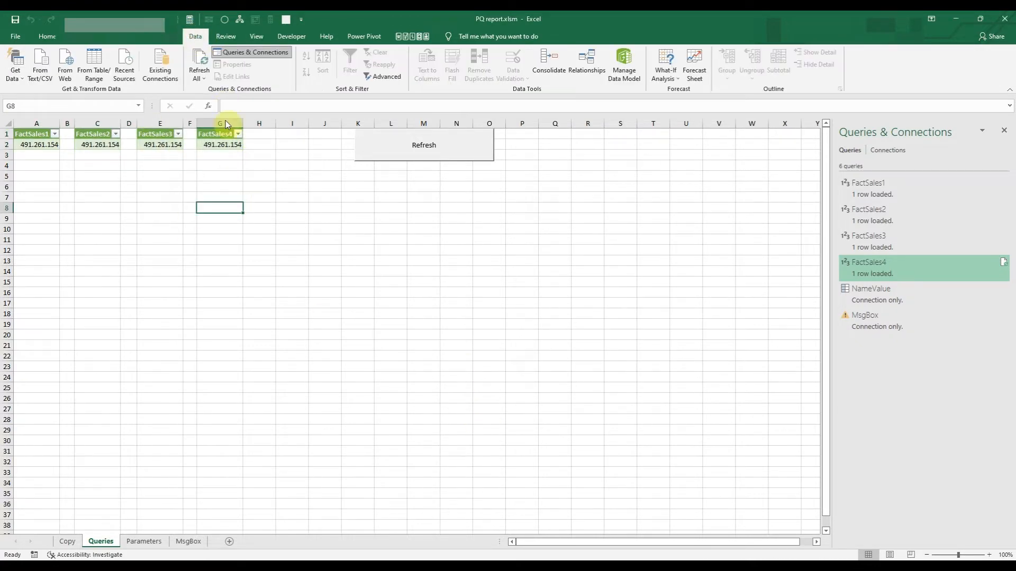
pyautogui.click(200, 82)
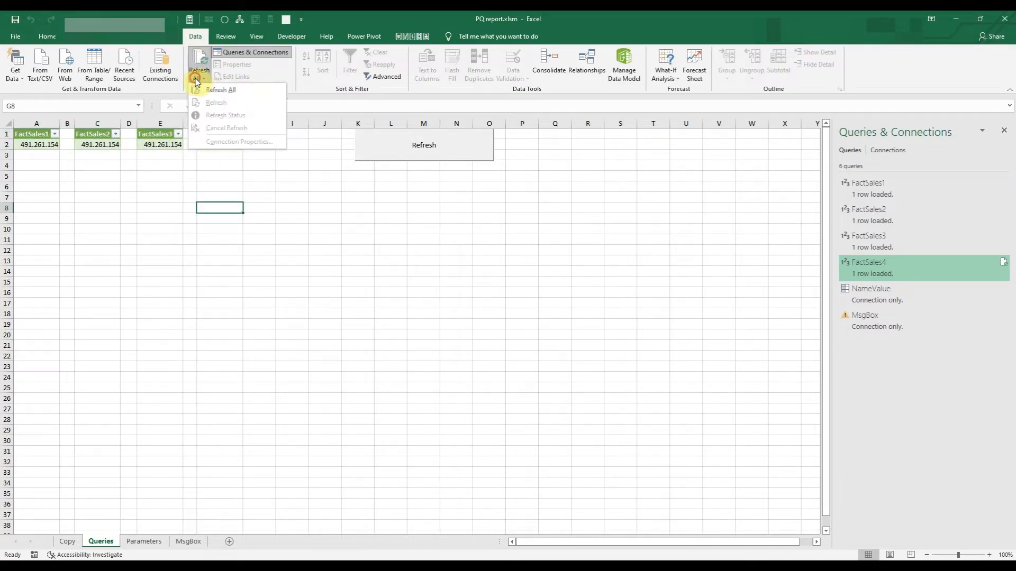
pyautogui.click(248, 94)
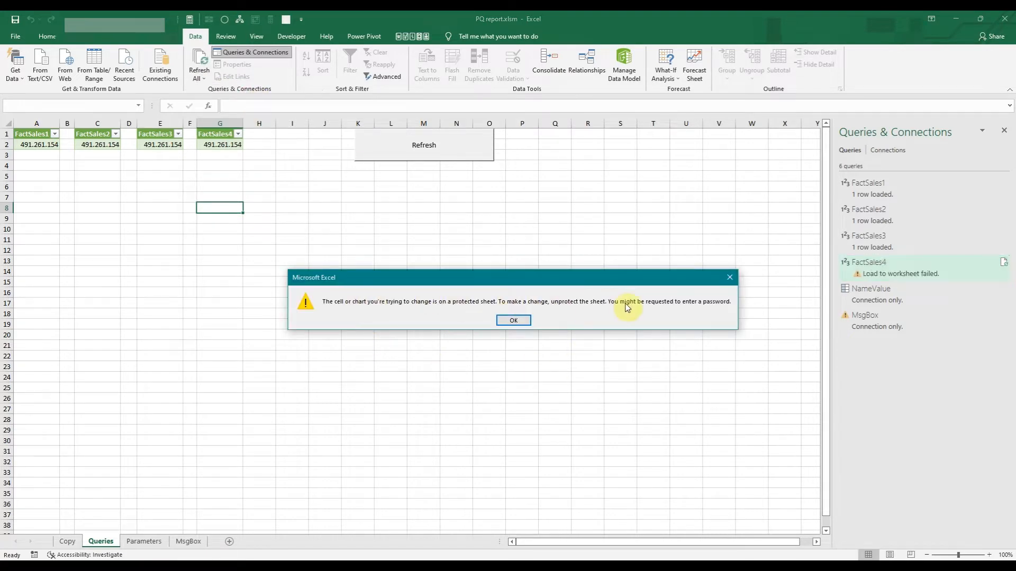
pyautogui.click(514, 320)
pyautogui.click(538, 319)
pyautogui.click(294, 197)
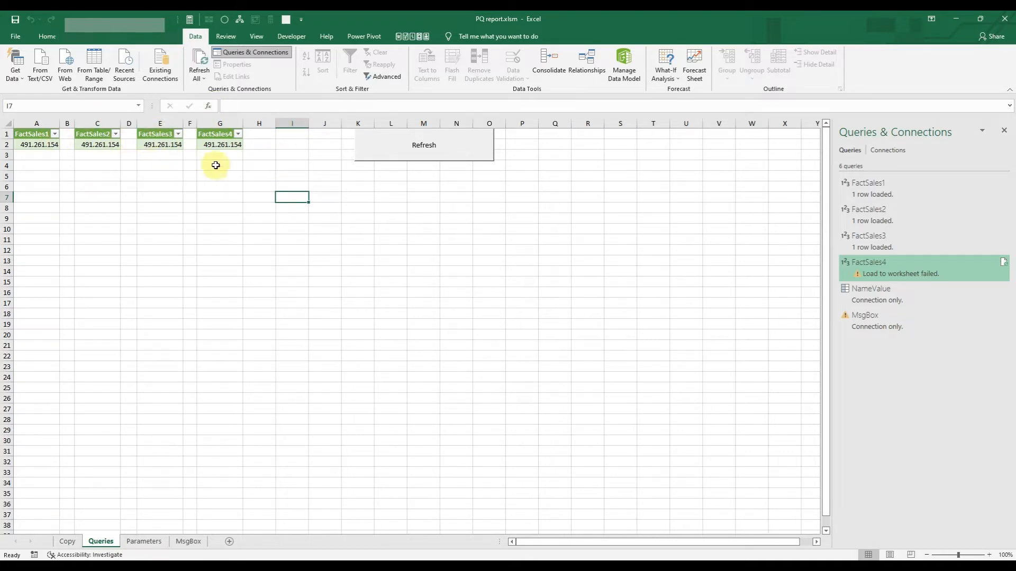
pyautogui.click(332, 232)
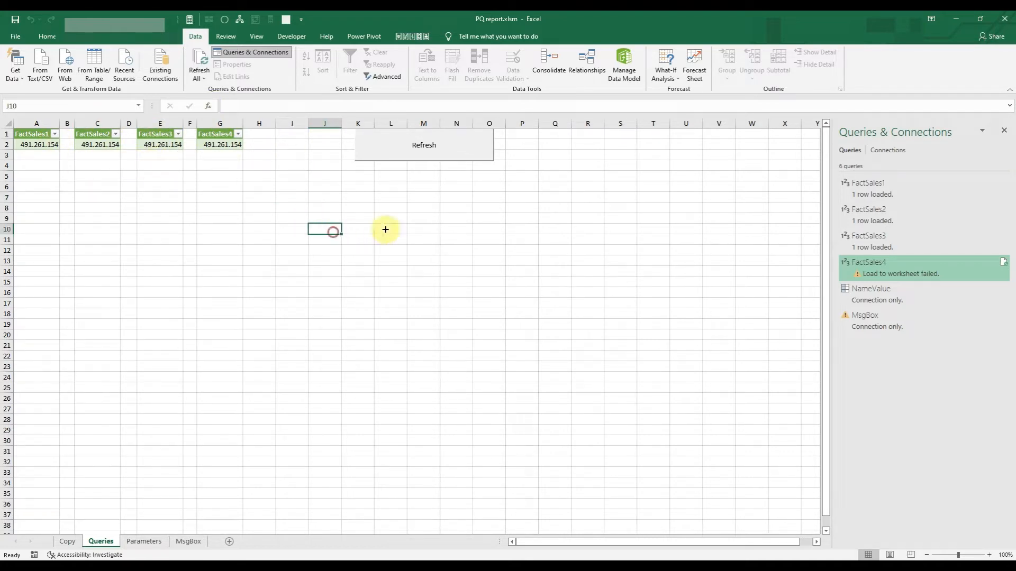
# Switch to the Visual Basic editor and examine the unprotect, RefreshAll, protect and MsgBox lines of the RefreshTables macro.
pyautogui.click(577, 565)
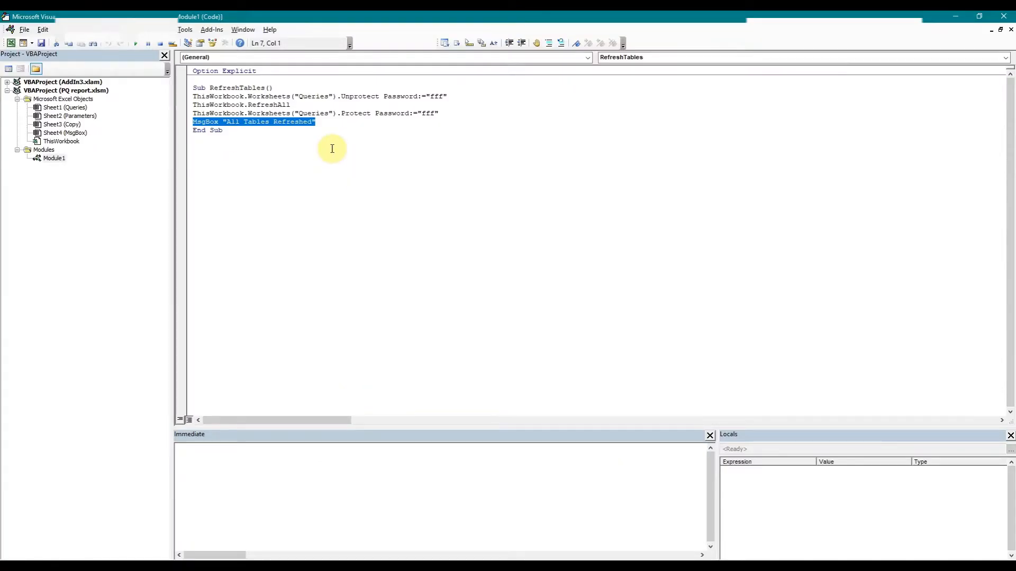
pyautogui.moveTo(453, 95); pyautogui.dragTo(212, 98)
pyautogui.moveTo(302, 104); pyautogui.dragTo(206, 106)
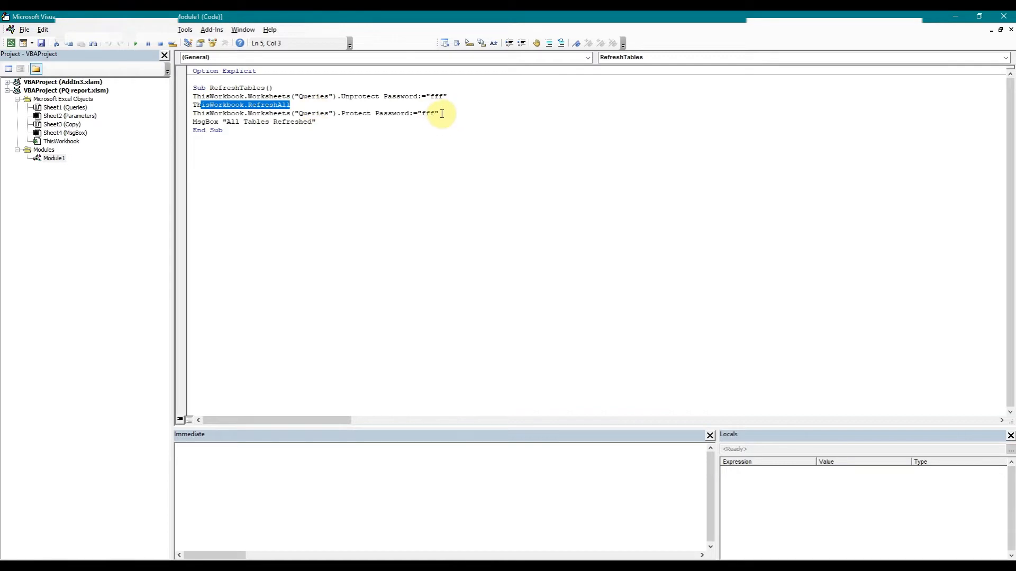
pyautogui.moveTo(440, 114); pyautogui.dragTo(205, 115)
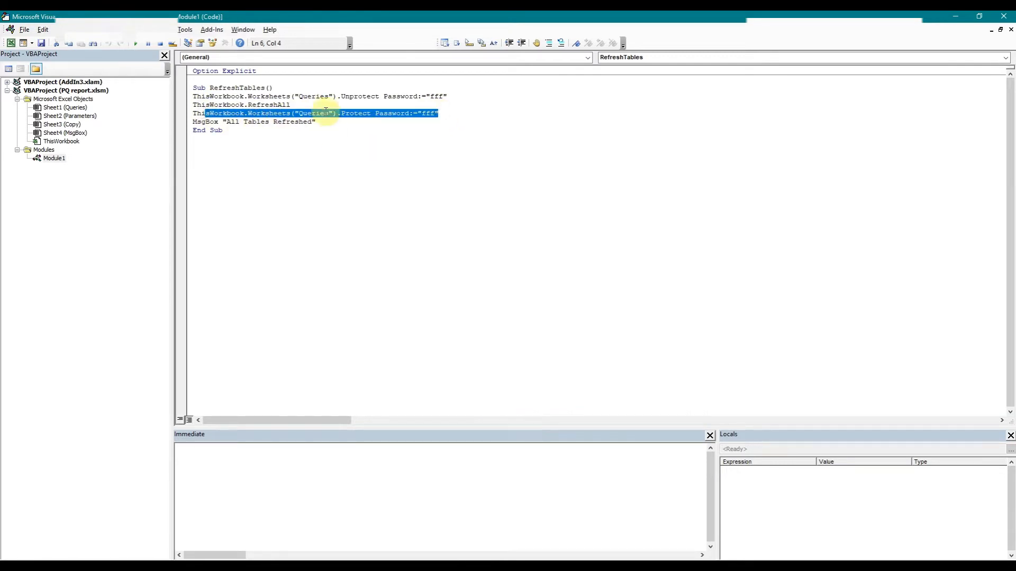
pyautogui.moveTo(323, 121); pyautogui.dragTo(197, 121)
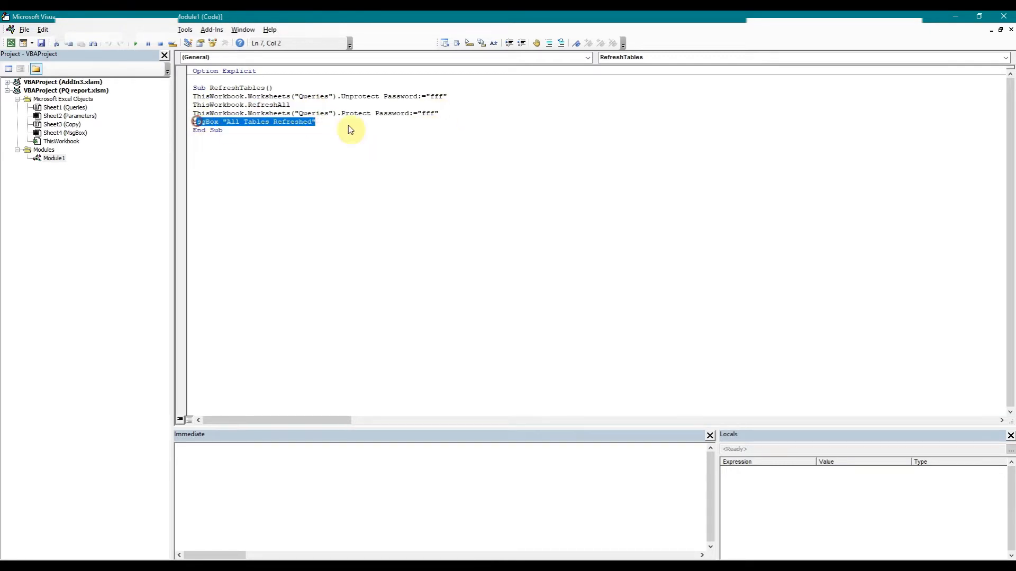
# Switch back to the Excel workbook, try to refresh the tables with the sheet's refresh macro, and dismiss the messages.
pyautogui.hotkey('alt', 'Tab')
pyautogui.click(404, 229)
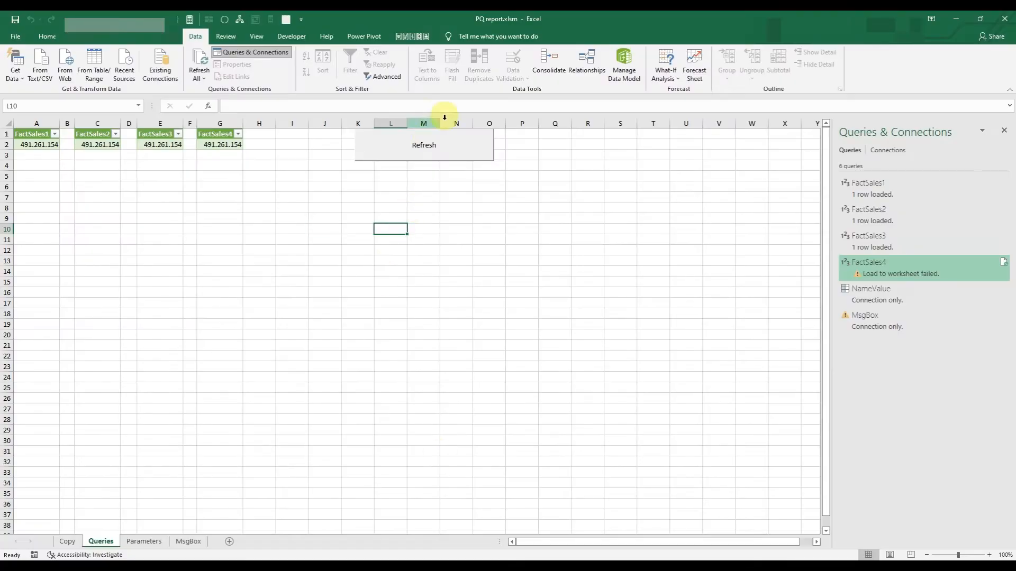
pyautogui.click(420, 149)
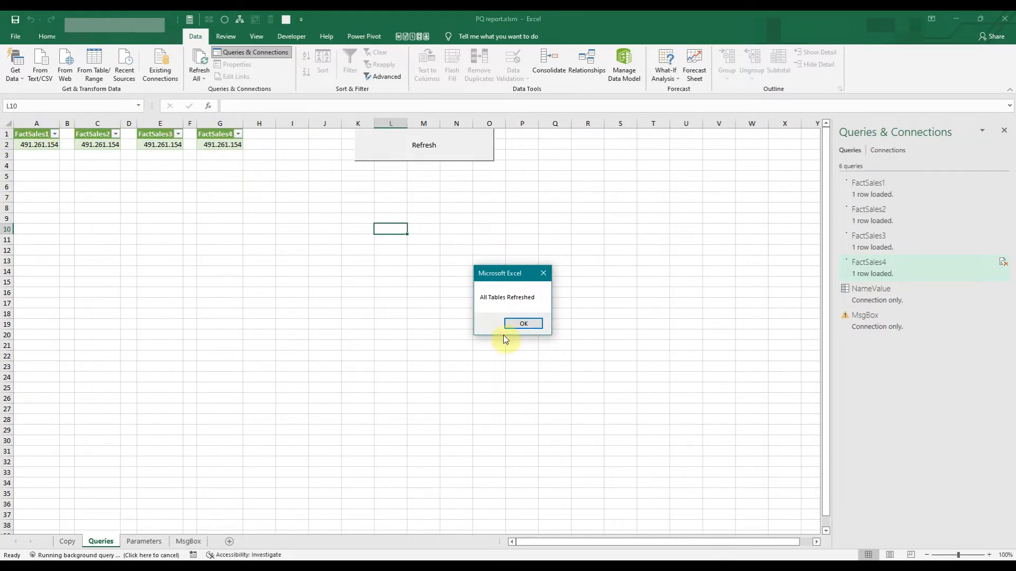
pyautogui.click(528, 324)
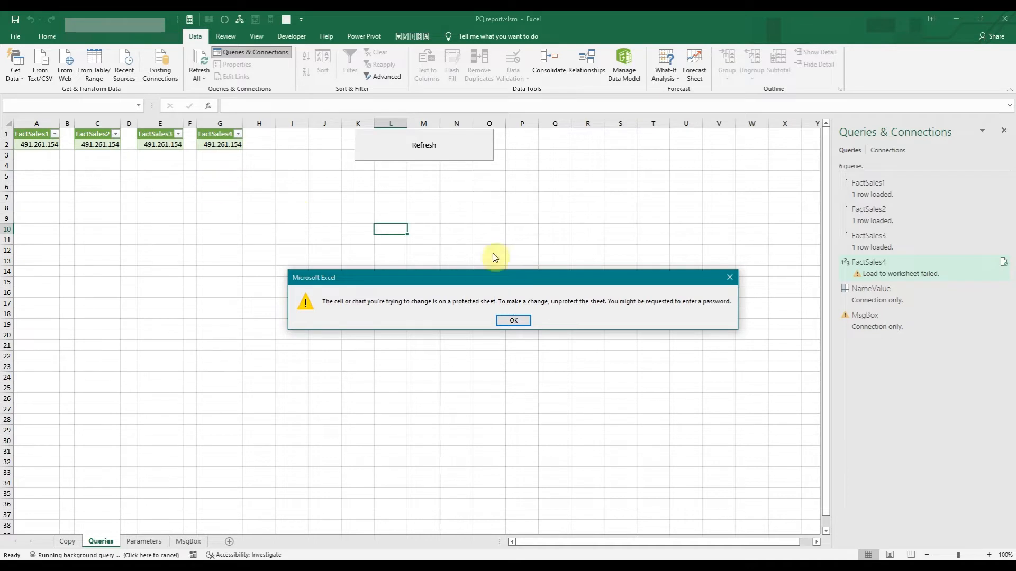
pyautogui.click(514, 319)
pyautogui.click(514, 322)
pyautogui.click(526, 324)
pyautogui.click(524, 323)
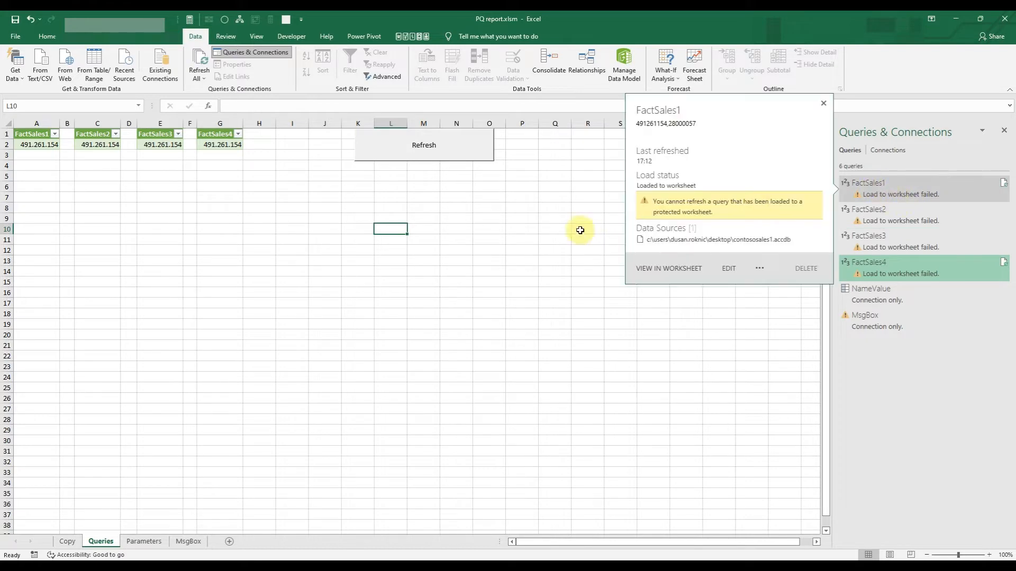
# Disable background refresh in the query properties of FactSales1 and FactSales2.
pyautogui.moveTo(916, 192)
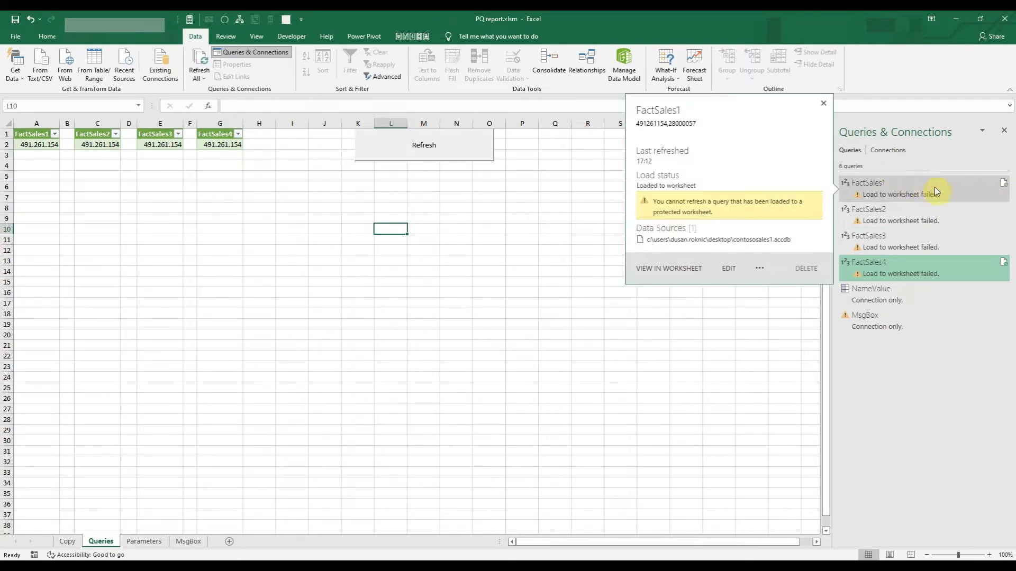
pyautogui.rightClick(902, 188)
pyautogui.click(952, 395)
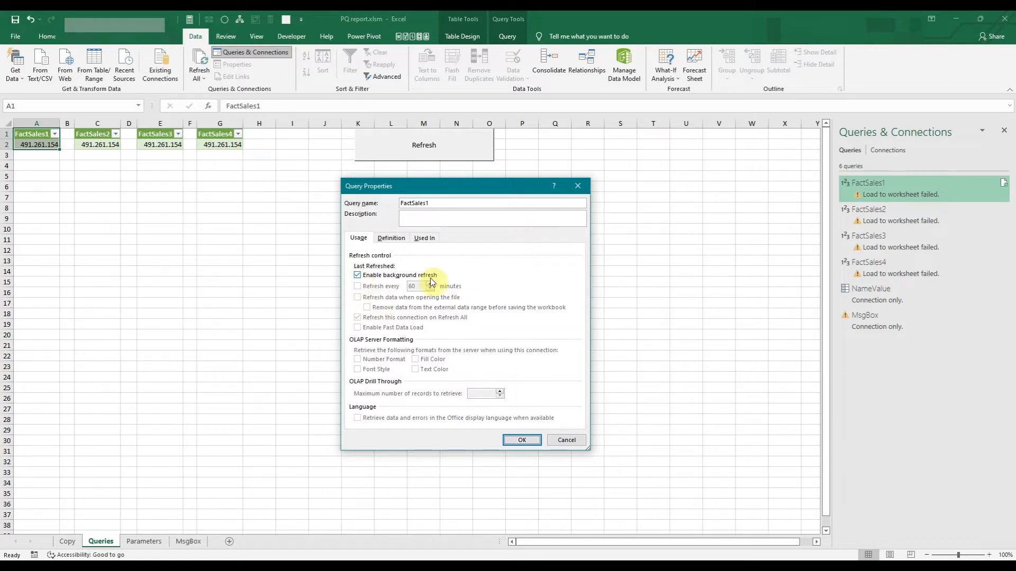
pyautogui.click(521, 440)
pyautogui.rightClick(889, 209)
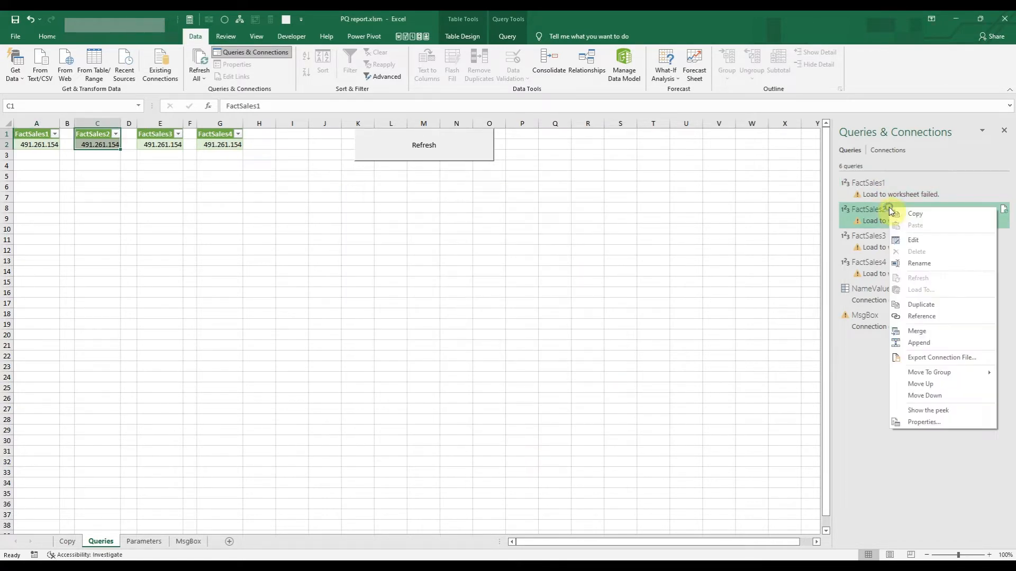
pyautogui.click(942, 422)
pyautogui.click(356, 276)
pyautogui.click(521, 440)
# Disable background refresh in the query properties of FactSales3 and FactSales4.
pyautogui.rightClick(887, 233)
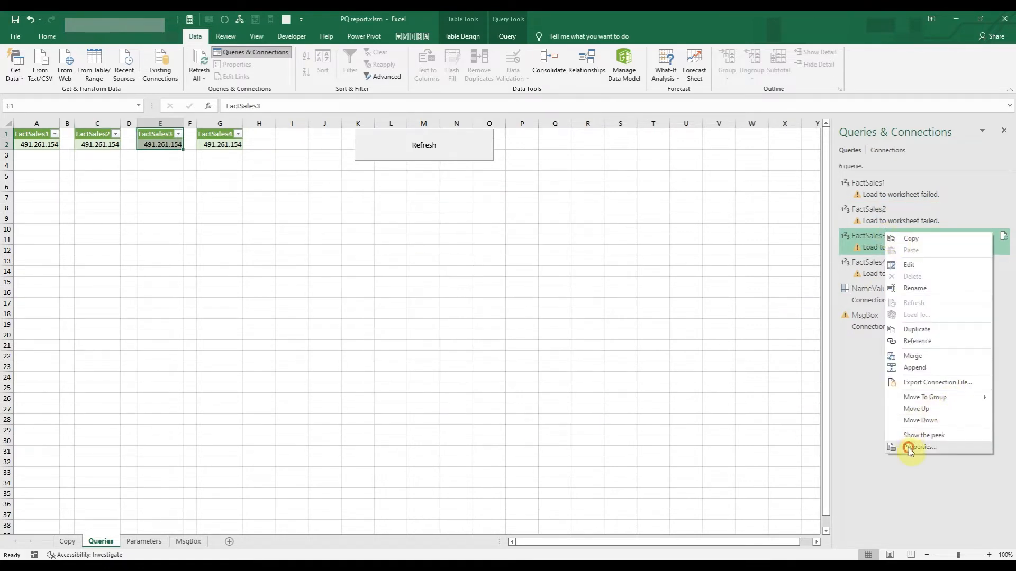
pyautogui.click(908, 447)
pyautogui.click(356, 275)
pyautogui.click(521, 440)
pyautogui.rightClick(910, 276)
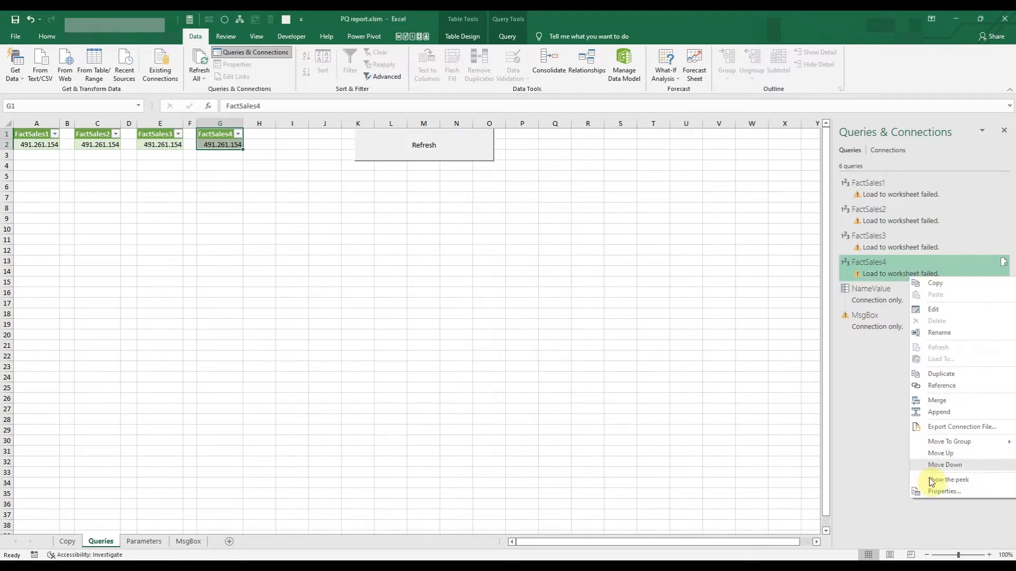
pyautogui.click(929, 491)
pyautogui.click(358, 276)
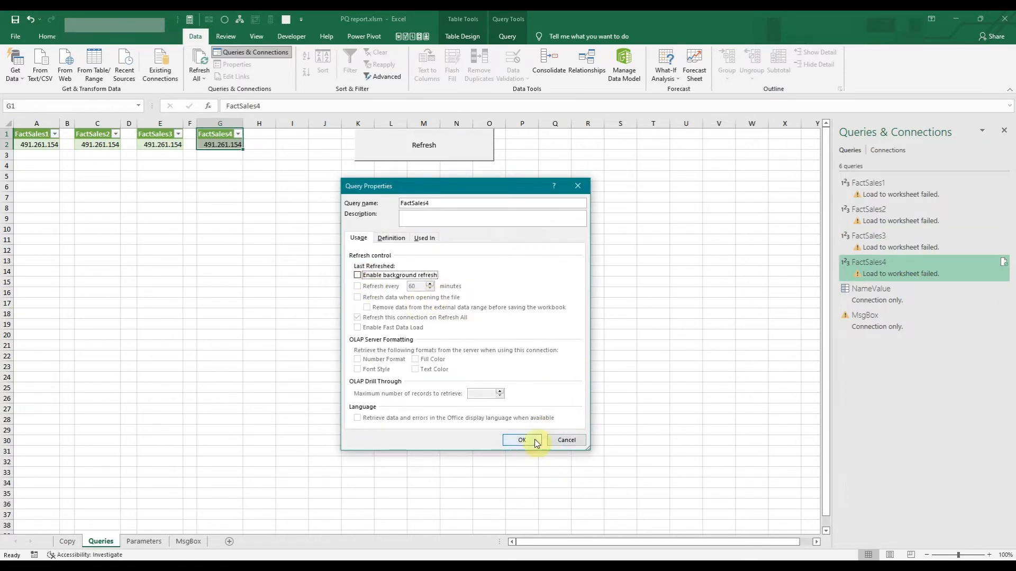
pyautogui.click(521, 440)
# Run the refresh macro on the Queries sheet again and acknowledge its message.
pyautogui.click(428, 149)
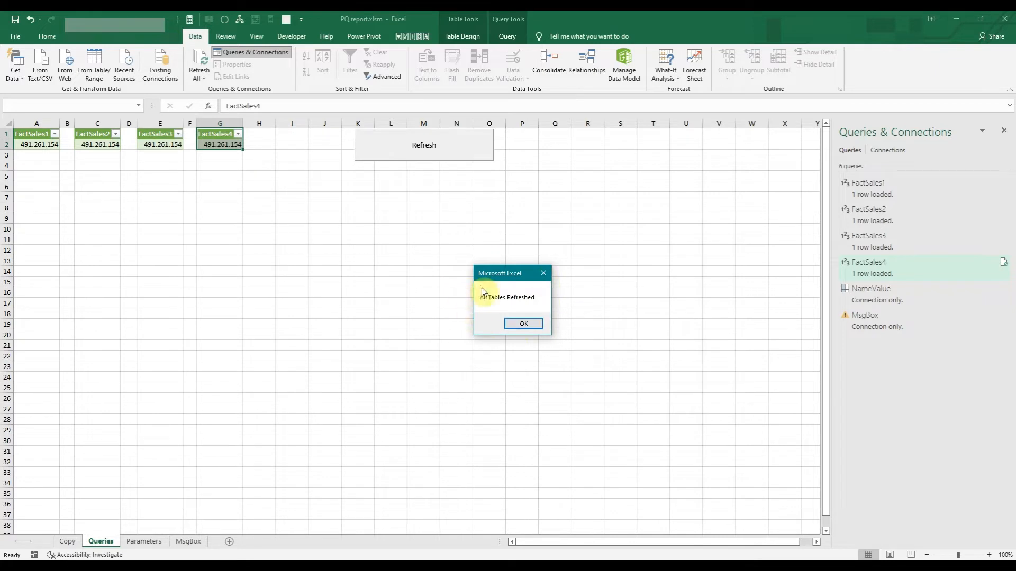
pyautogui.click(530, 327)
pyautogui.click(336, 227)
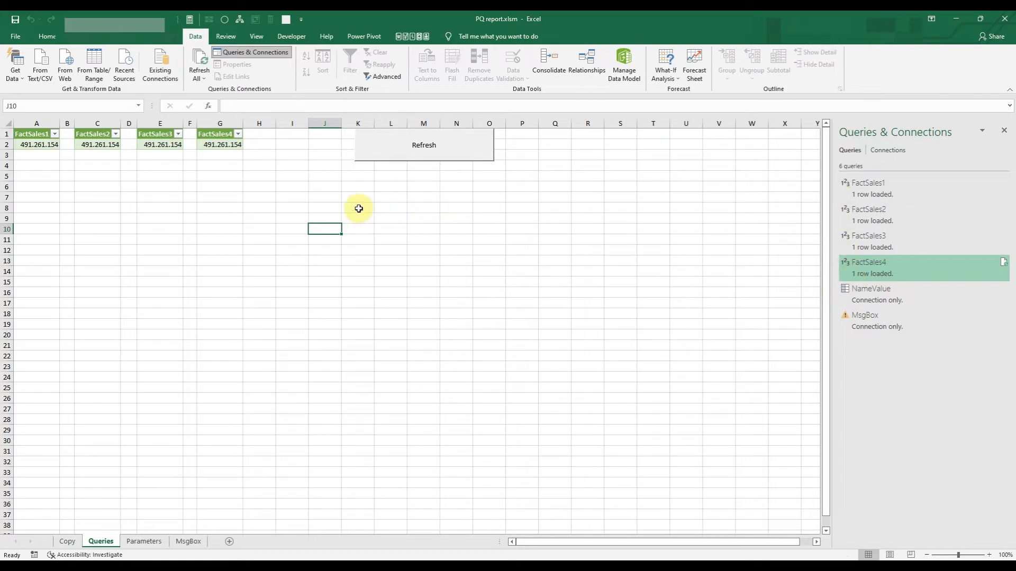
pyautogui.click(324, 195)
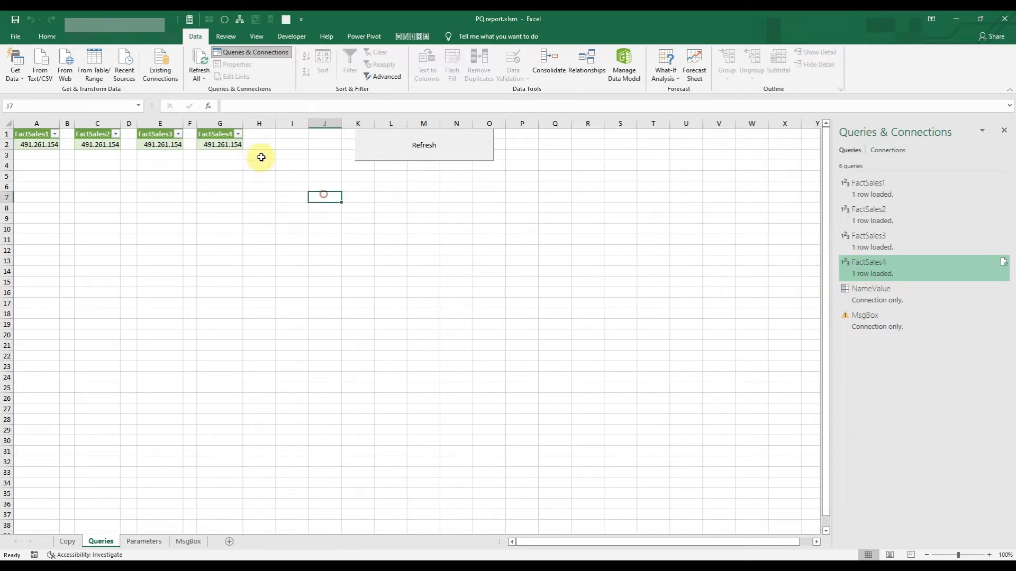
# Select the range A1:H3 and unprotect the Queries sheet by entering the sheet password.
pyautogui.moveTo(261, 157); pyautogui.dragTo(12, 132)
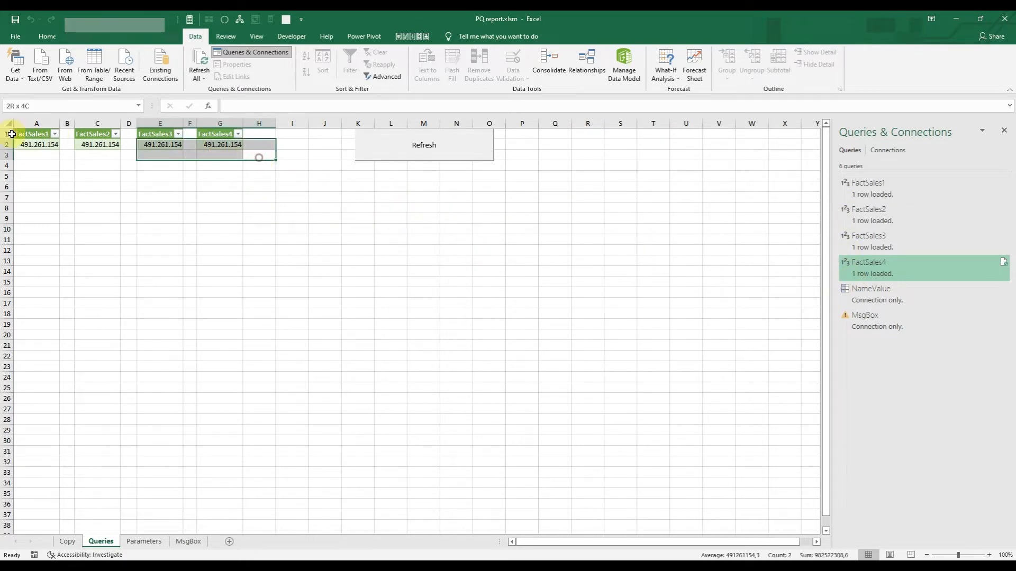
pyautogui.click(226, 37)
pyautogui.click(422, 64)
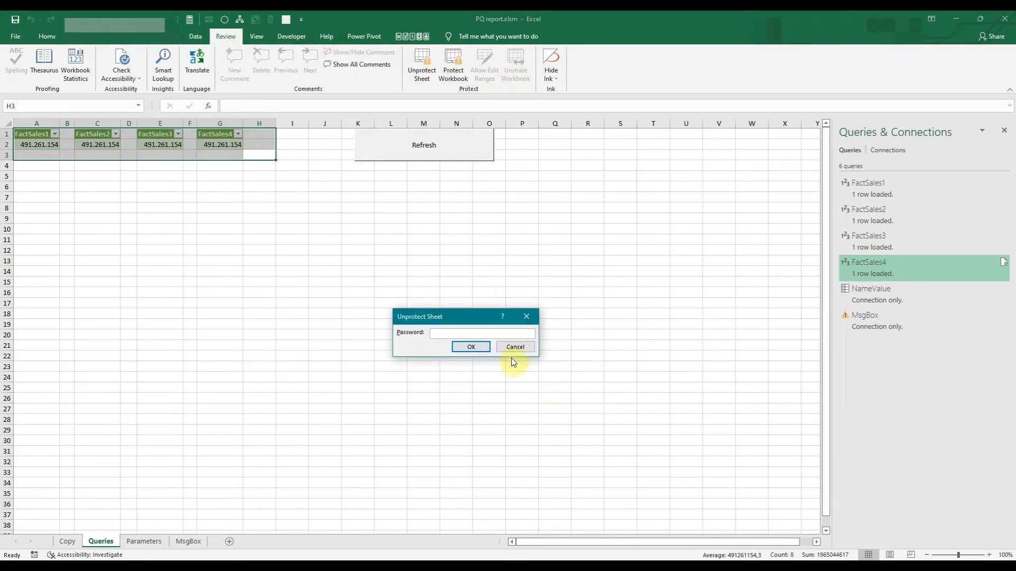
pyautogui.write('123')
pyautogui.click(469, 347)
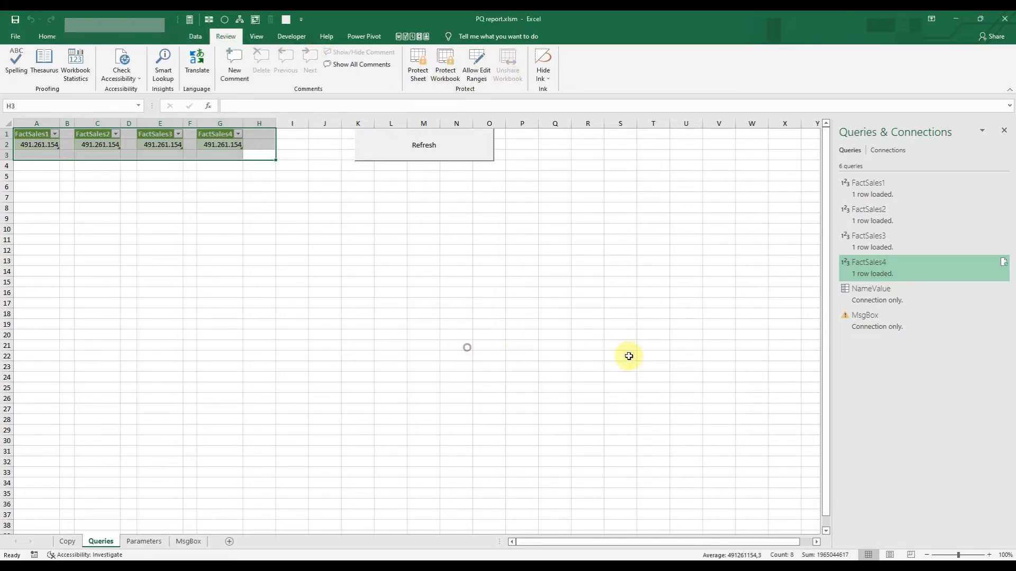
# Enable background refresh in the query properties of FactSales1 and FactSales2.
pyautogui.rightClick(861, 185)
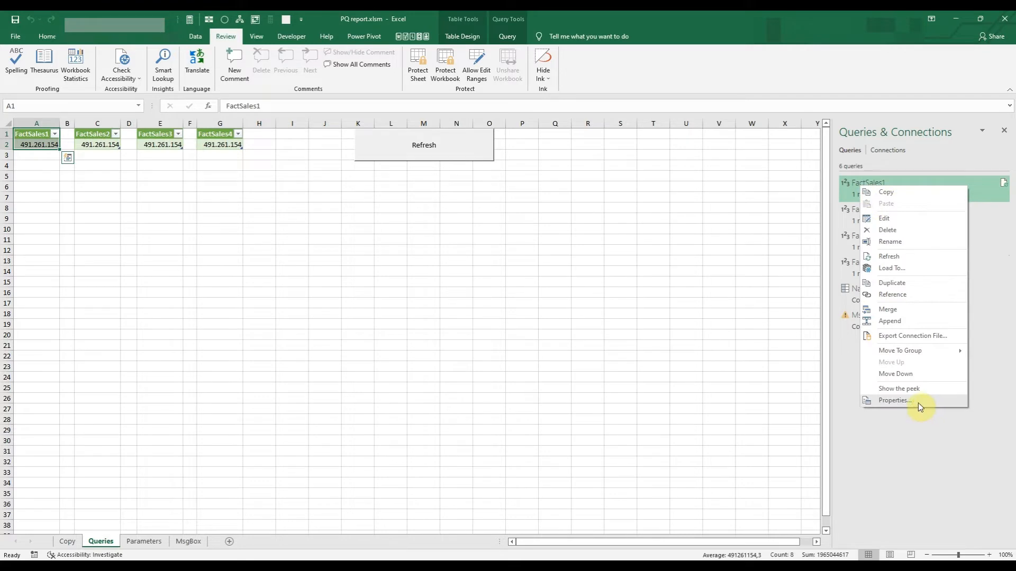
pyautogui.click(918, 402)
pyautogui.click(358, 276)
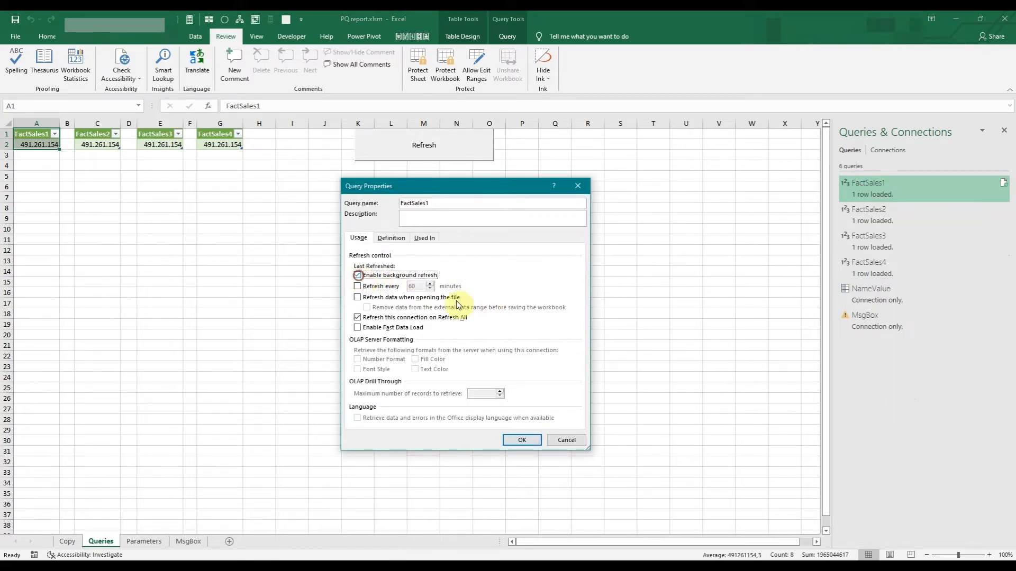
pyautogui.click(521, 441)
pyautogui.rightClick(878, 218)
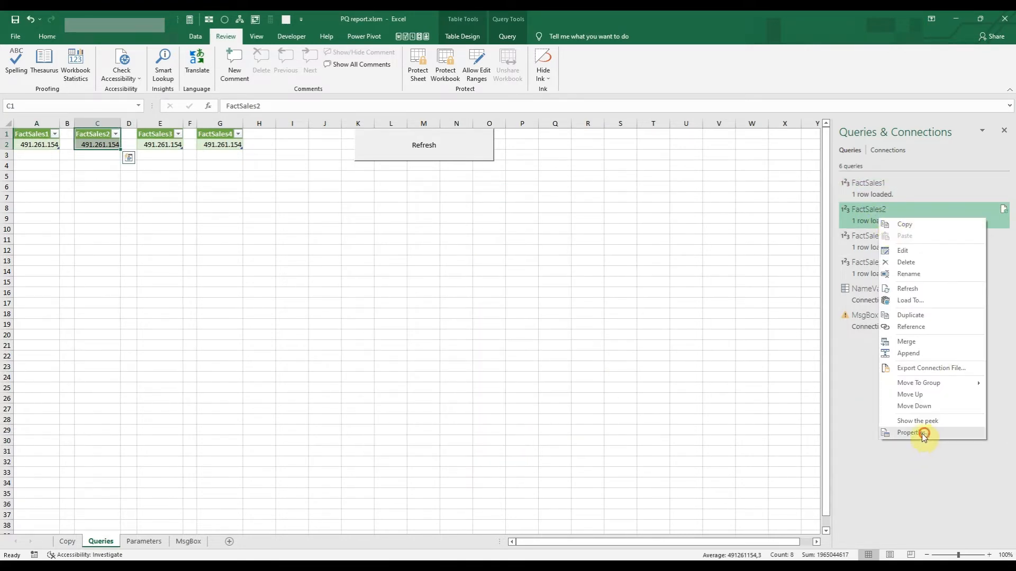
pyautogui.click(923, 434)
pyautogui.click(357, 276)
pyautogui.click(523, 439)
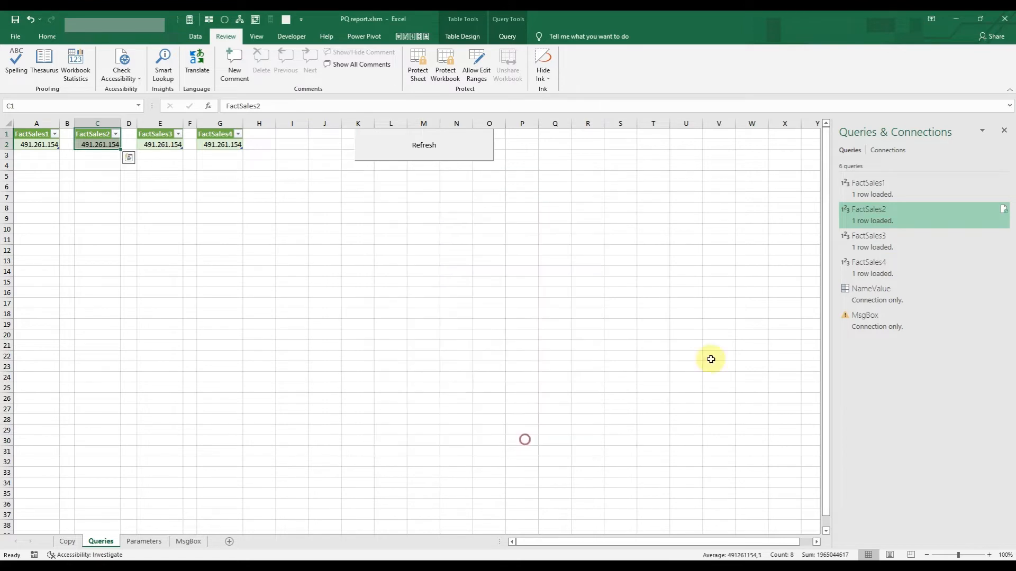
# Enable background refresh in the query properties of FactSales3 and FactSales4.
pyautogui.rightClick(908, 237)
pyautogui.click(950, 454)
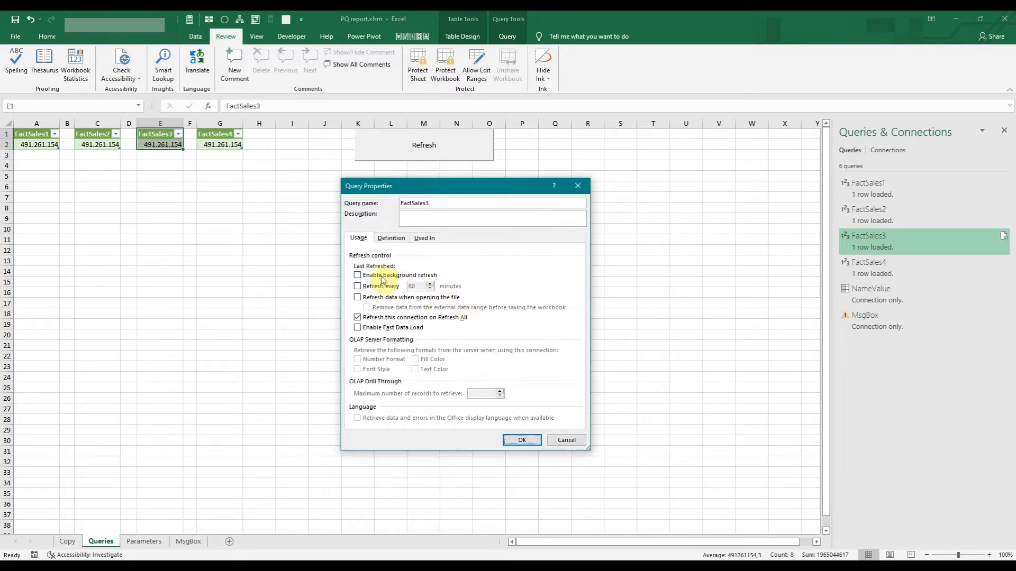
pyautogui.click(522, 440)
pyautogui.rightClick(885, 266)
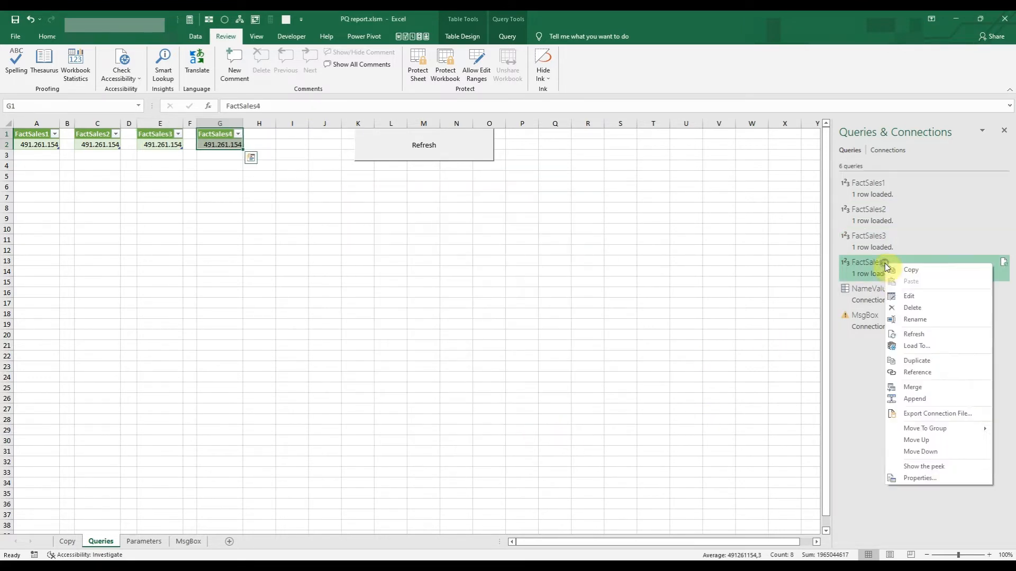
pyautogui.click(923, 478)
pyautogui.click(358, 276)
pyautogui.click(521, 440)
# Apply a Data Validation rule with a custom formula to the range A1:H3 on the Queries sheet.
pyautogui.click(283, 261)
pyautogui.moveTo(259, 156); pyautogui.dragTo(104, 123)
pyautogui.click(193, 36)
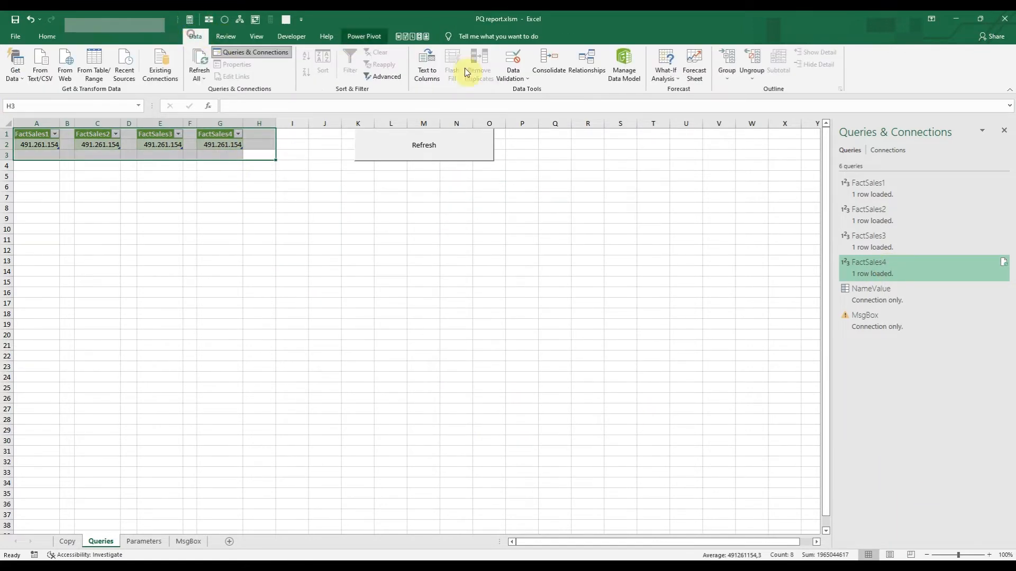
pyautogui.click(509, 76)
pyautogui.click(537, 90)
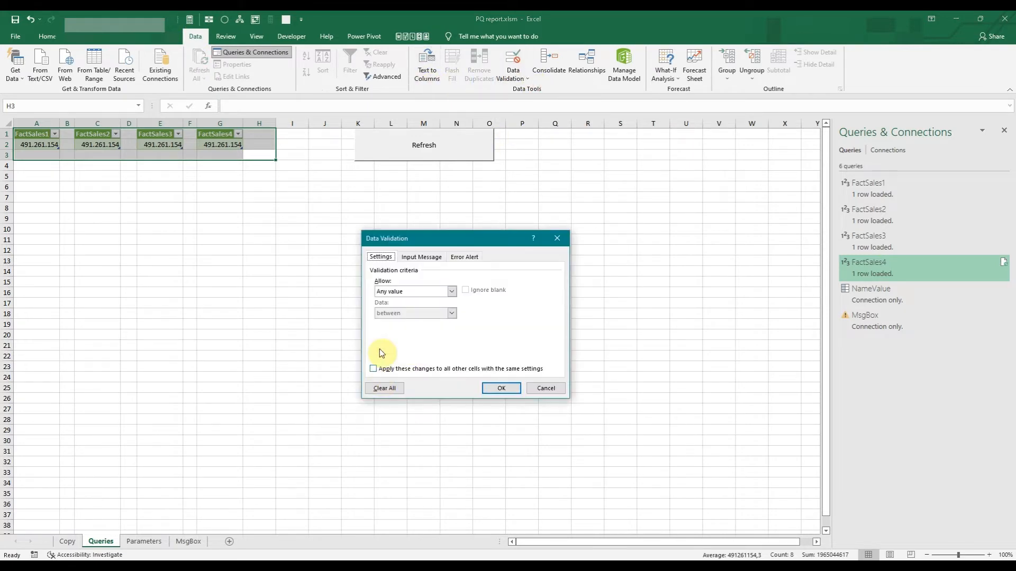
pyautogui.click(453, 291)
pyautogui.click(412, 347)
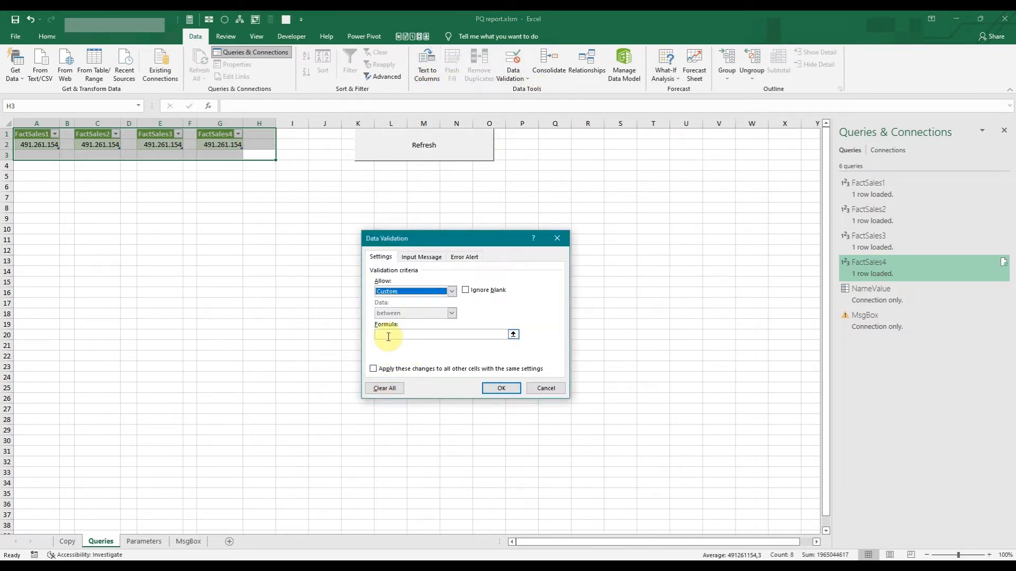
pyautogui.click(388, 337)
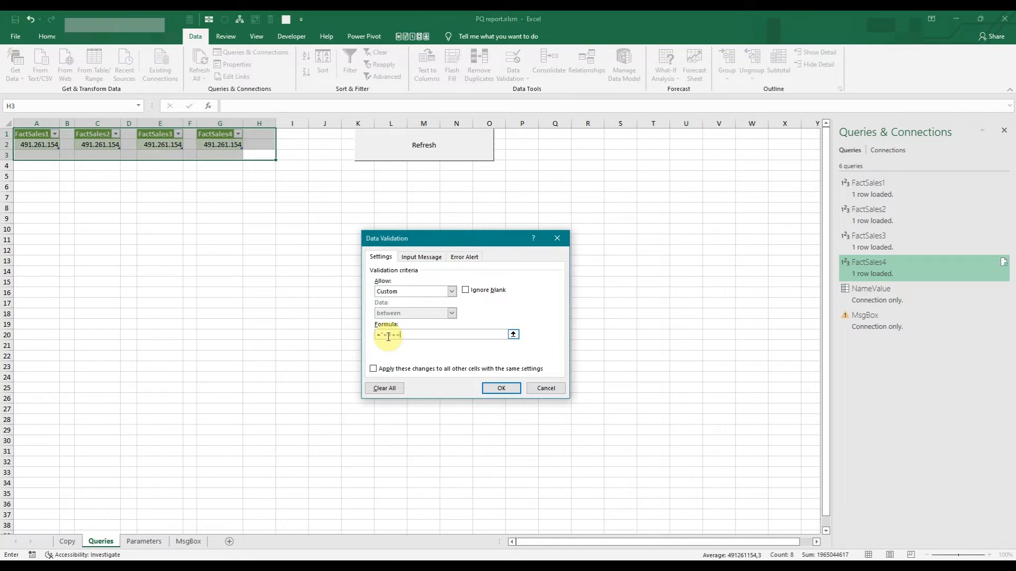
pyautogui.click(517, 392)
# Try to enter 5465 in the FactSales4 value cell G2, cancel the entry, and undo the cell's deletion.
pyautogui.moveTo(312, 261); pyautogui.dragTo(297, 260)
pyautogui.click(226, 141)
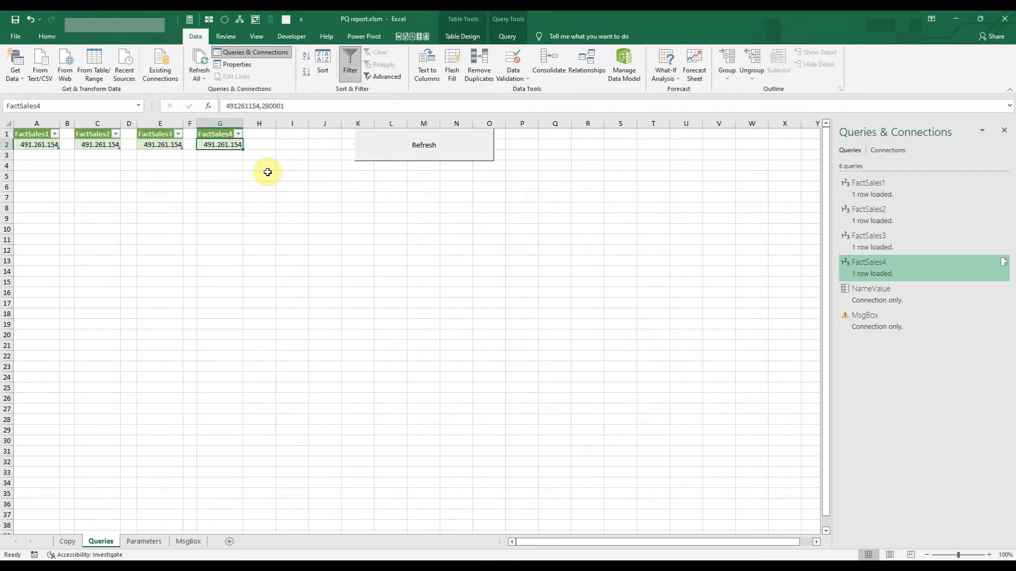
pyautogui.write('5')
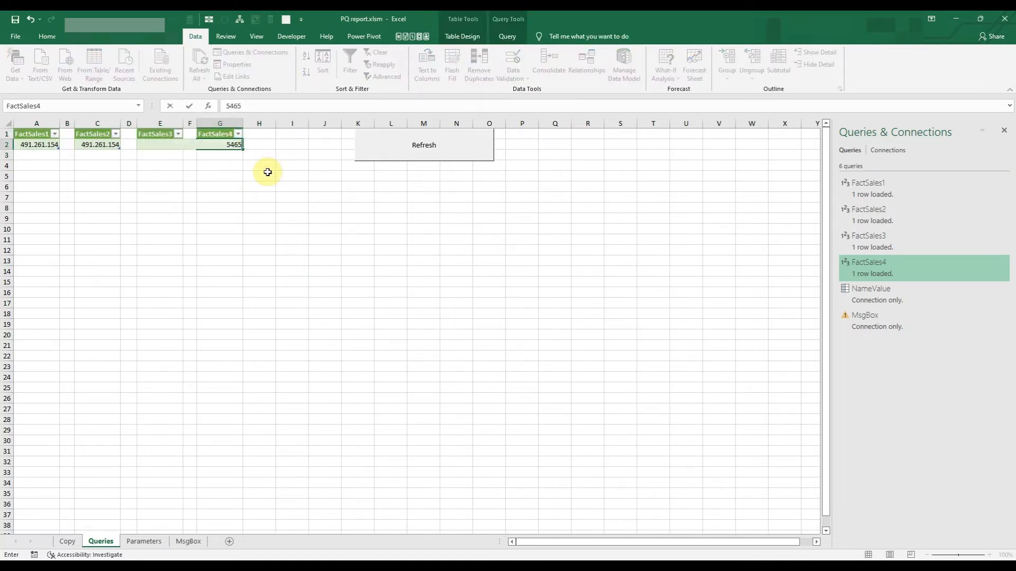
pyautogui.write('465')
pyautogui.press('Return')
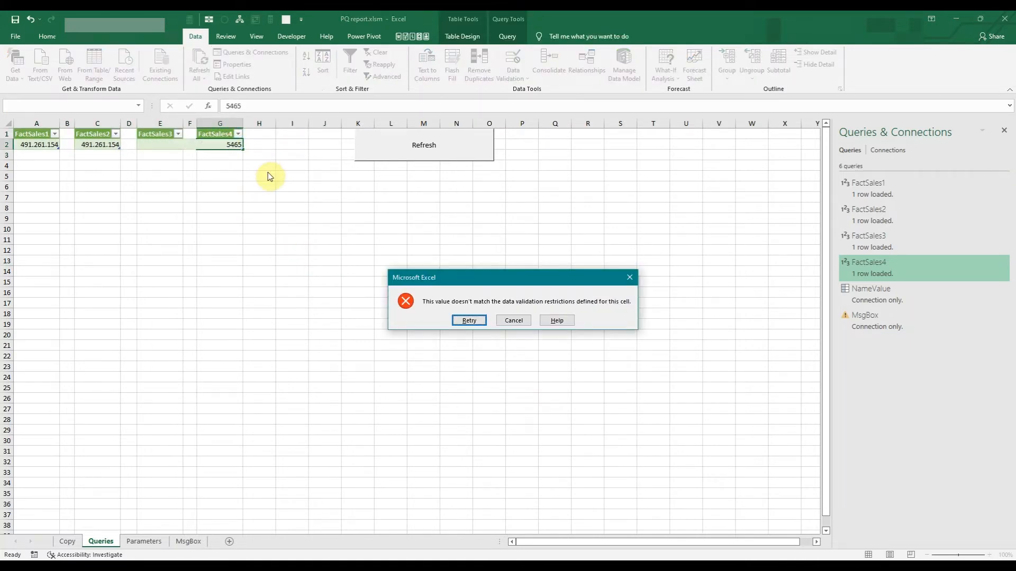
pyautogui.click(527, 321)
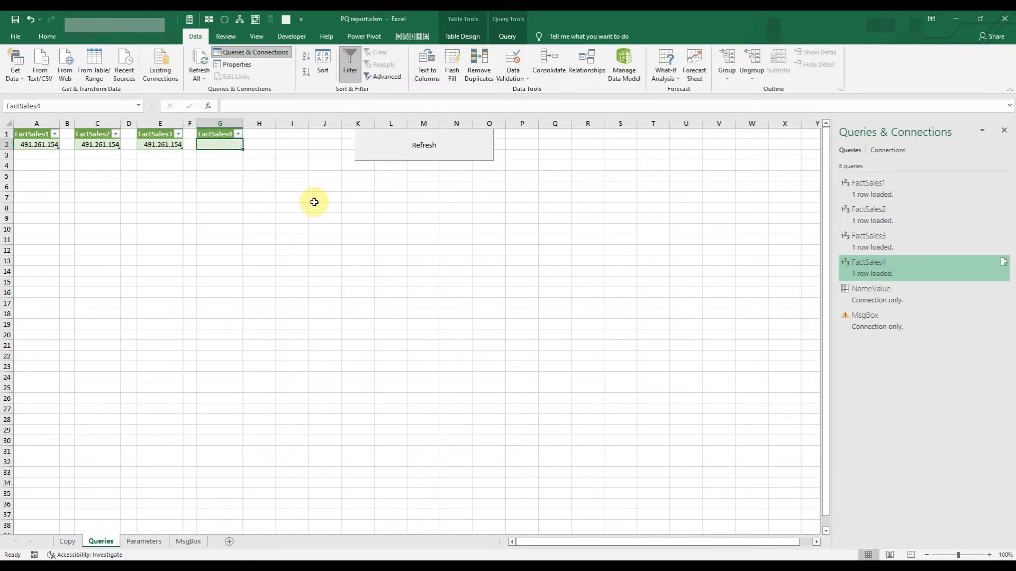
pyautogui.click(33, 17)
# Reset the data validation of the range A1:H3 on the Queries sheet to allow any value.
pyautogui.moveTo(263, 156); pyautogui.dragTo(35, 128)
pyautogui.click(523, 323)
pyautogui.moveTo(255, 153); pyautogui.dragTo(27, 135)
pyautogui.click(531, 77)
pyautogui.click(540, 88)
pyautogui.click(452, 291)
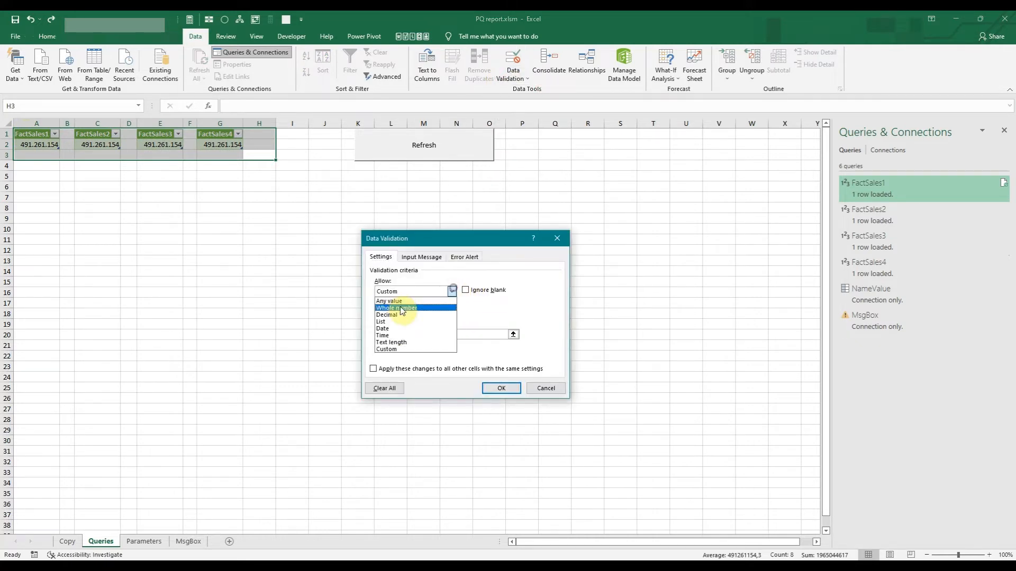
pyautogui.click(399, 300)
pyautogui.click(498, 389)
pyautogui.click(328, 252)
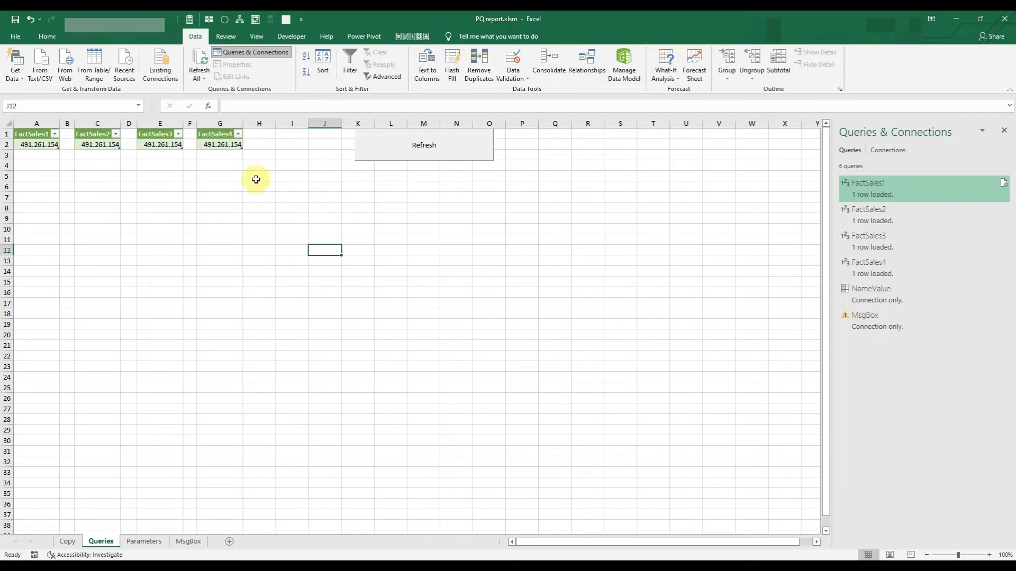
# Check the linked table formulas on the Copy sheet and protect that sheet with a password.
pyautogui.click(63, 543)
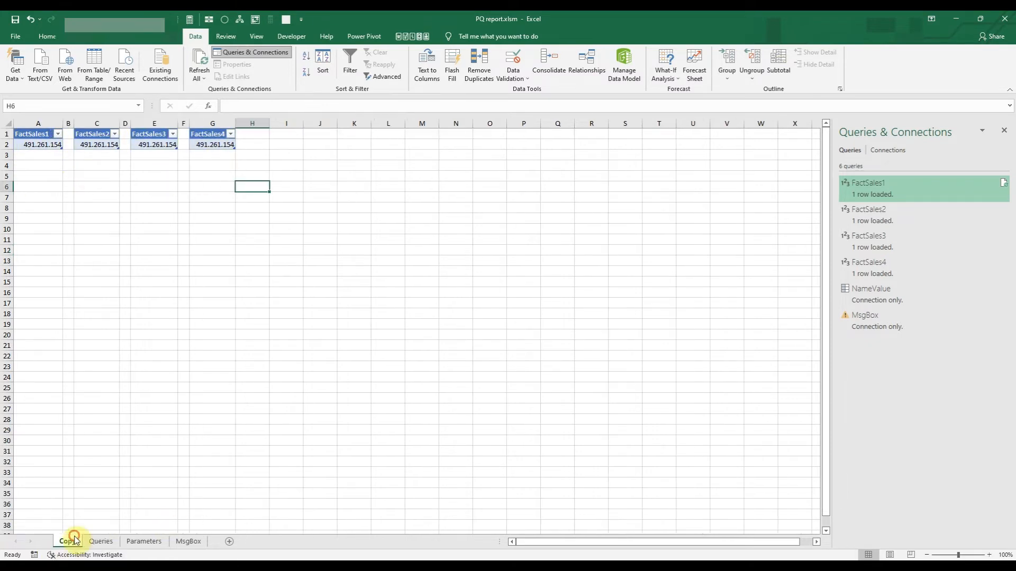
pyautogui.click(53, 147)
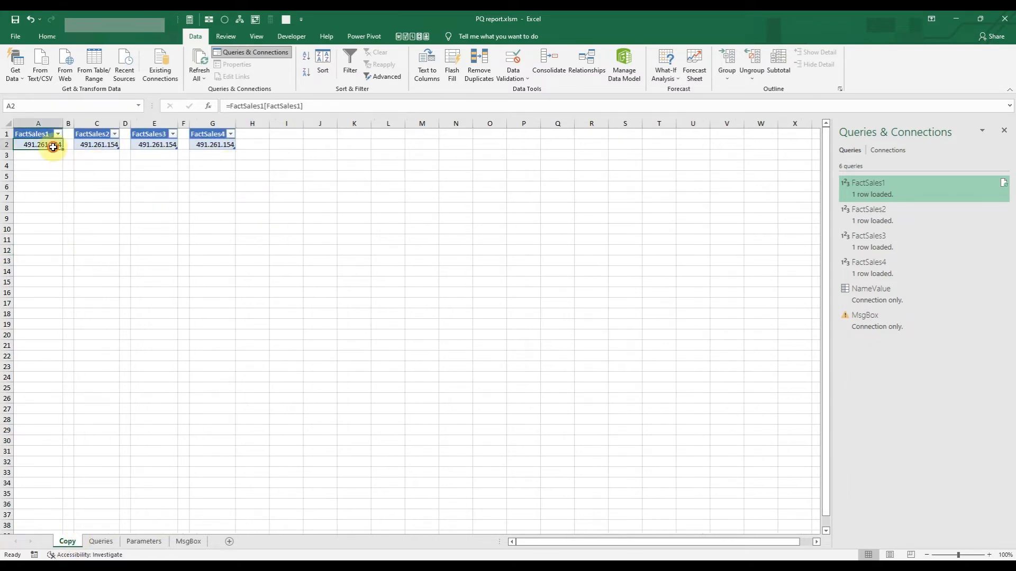
pyautogui.click(106, 148)
pyautogui.click(170, 147)
pyautogui.moveTo(256, 157); pyautogui.dragTo(3, 116)
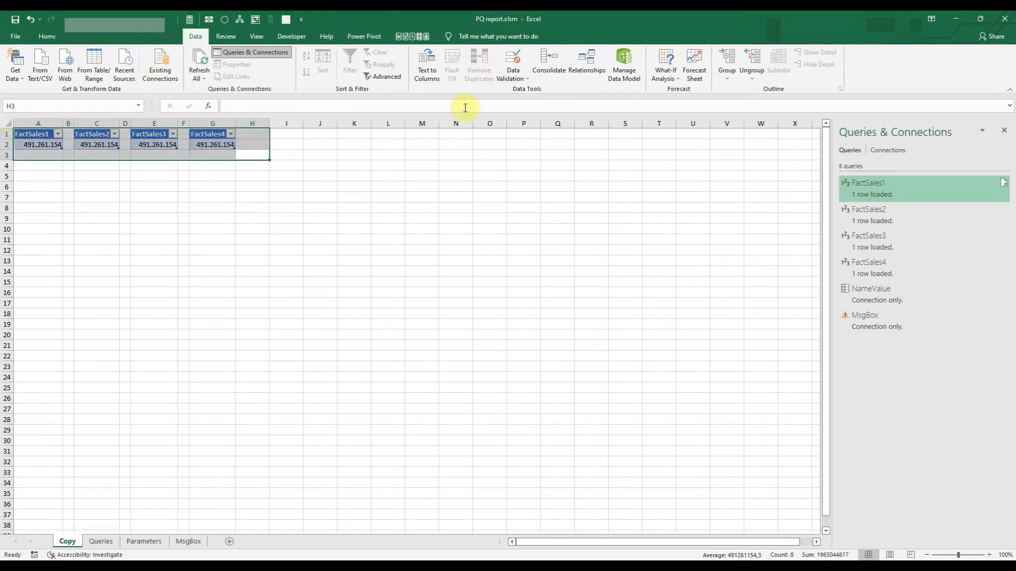
pyautogui.click(236, 36)
pyautogui.click(418, 65)
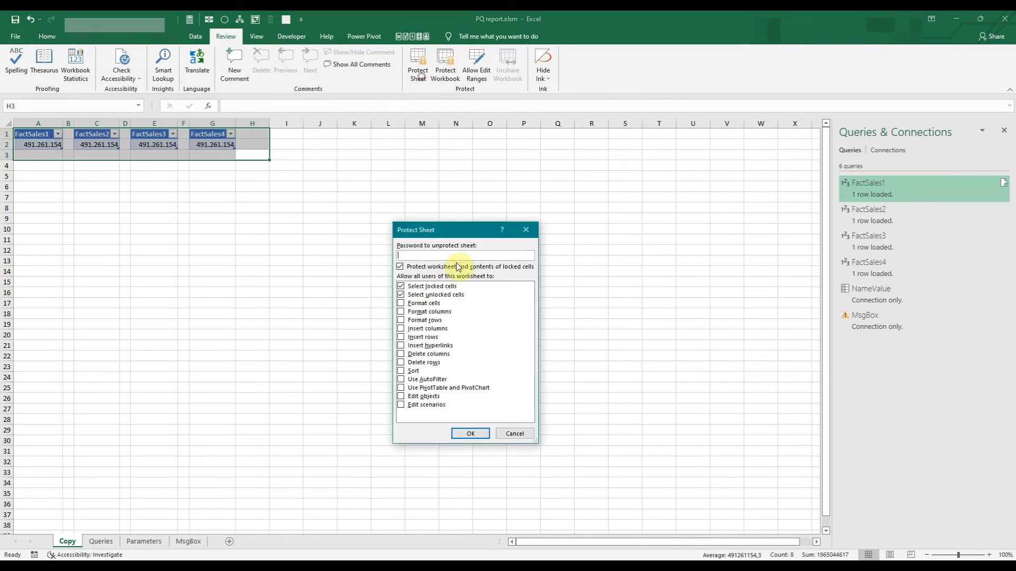
pyautogui.click(468, 434)
pyautogui.write('•••')
pyautogui.click(488, 370)
pyautogui.click(158, 311)
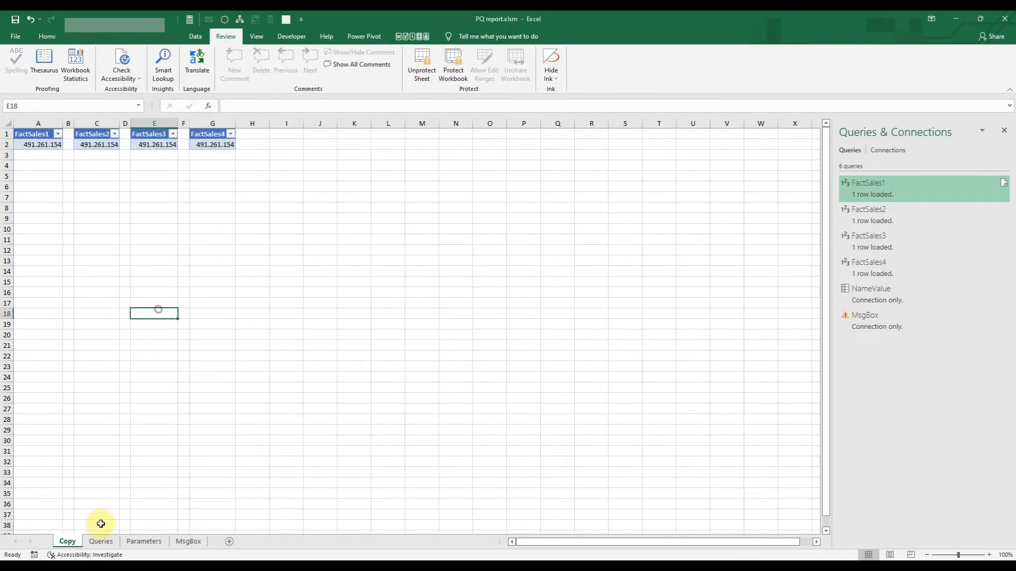
# Overwrite the values of all four FactSales tables on the Queries sheet with 10.
pyautogui.click(103, 542)
pyautogui.click(50, 145)
pyautogui.write('10')
pyautogui.write('1')
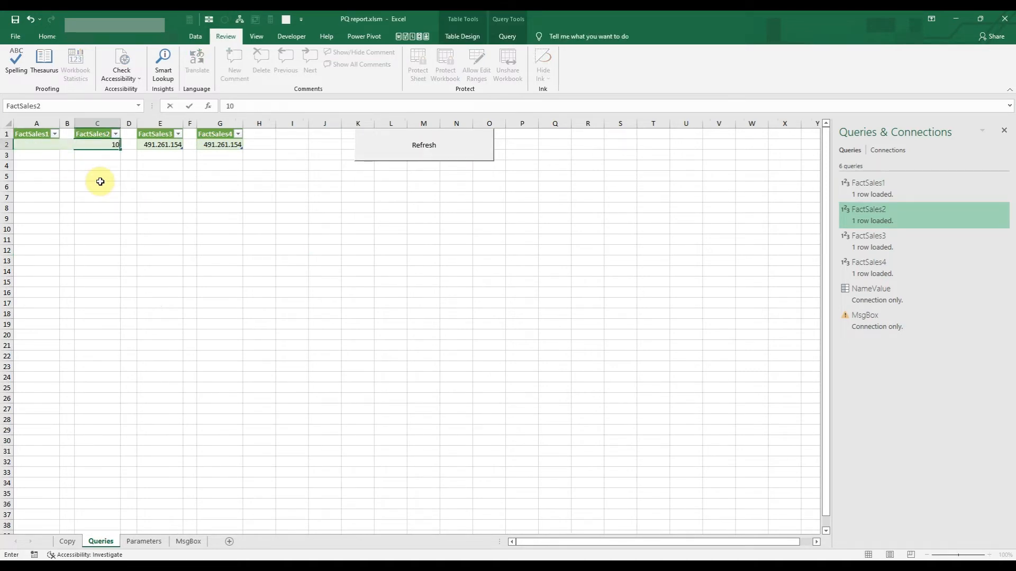
pyautogui.write('0')
pyautogui.press('Return')
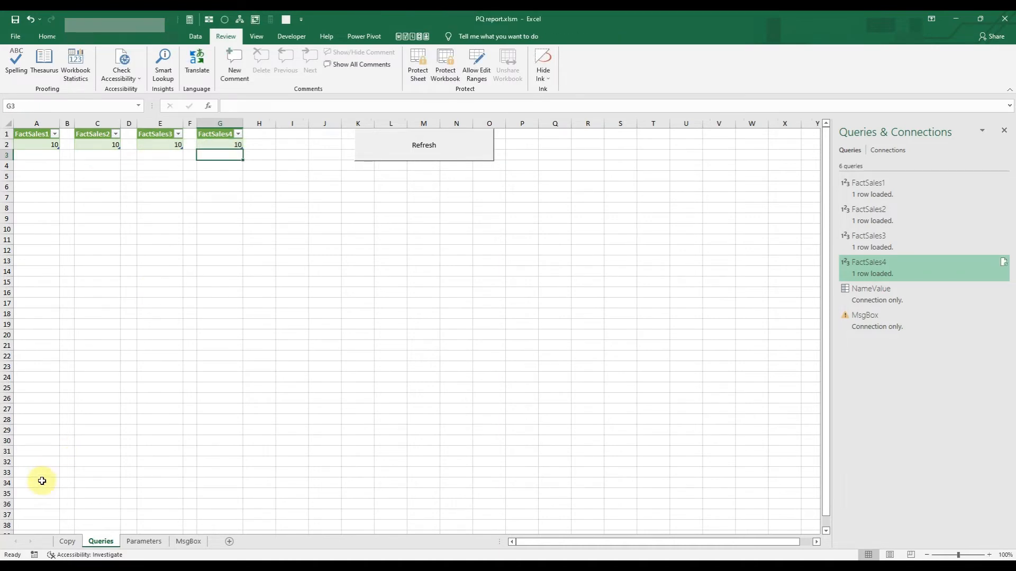
# Hide the Queries sheet.
pyautogui.rightClick(111, 544)
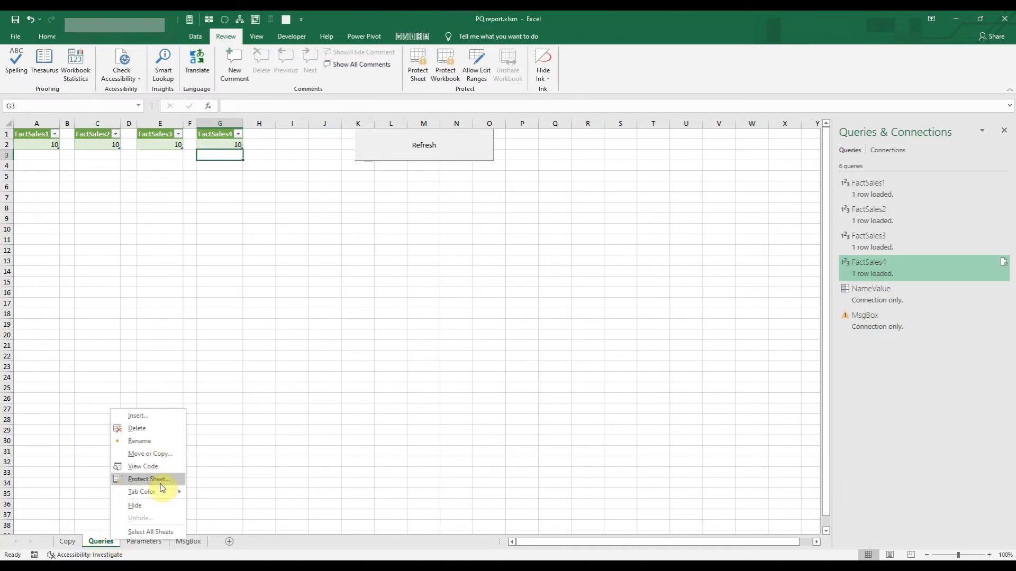
pyautogui.click(150, 504)
pyautogui.click(134, 344)
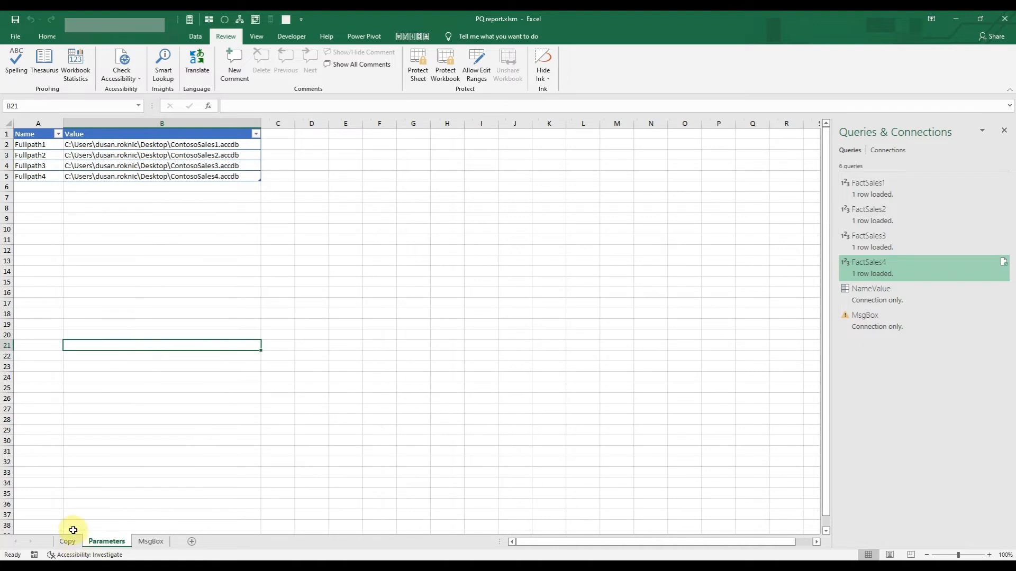
# Refresh all queries of the workbook from the protected Copy sheet.
pyautogui.click(69, 540)
pyautogui.click(227, 236)
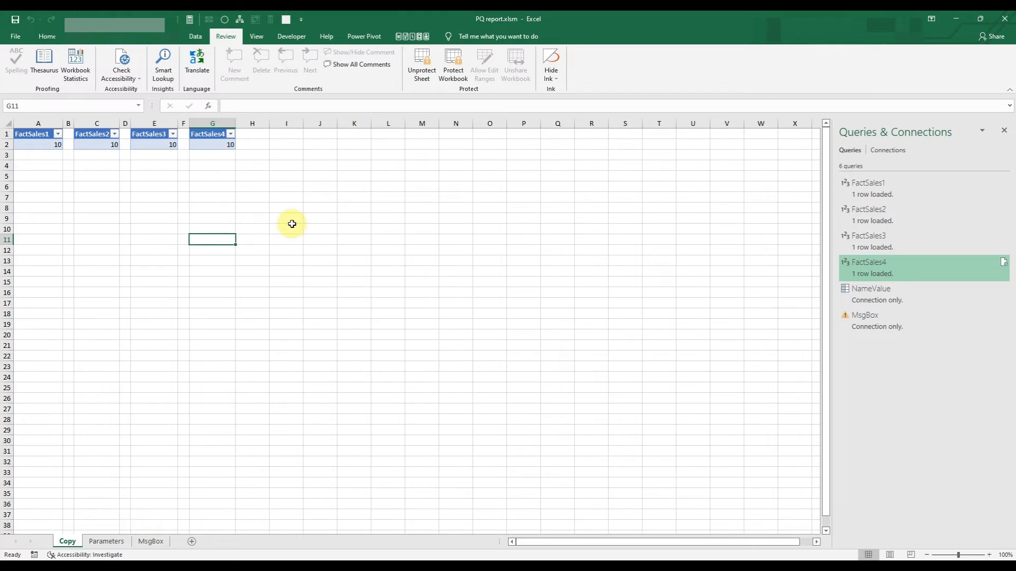
pyautogui.click(195, 36)
pyautogui.click(203, 79)
pyautogui.click(230, 90)
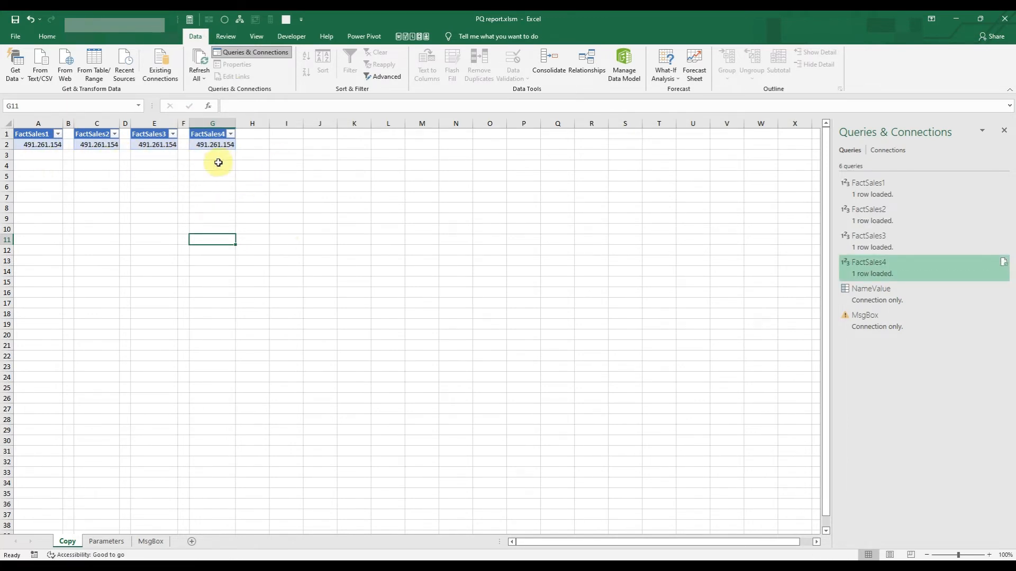
# Try to delete the FactSales3 value in cell E2 of the Copy sheet and dismiss the message.
pyautogui.click(208, 144)
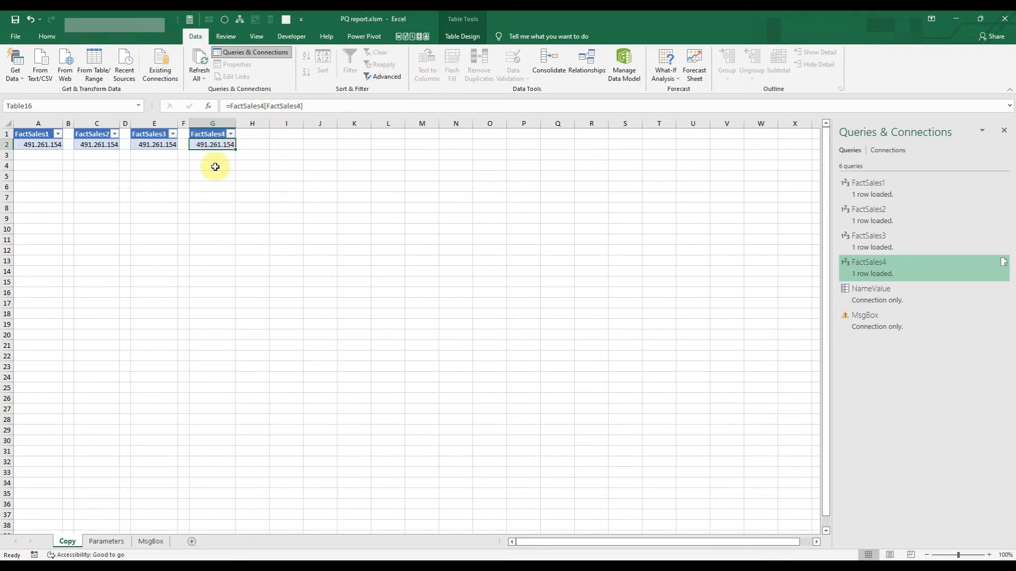
pyautogui.click(160, 186)
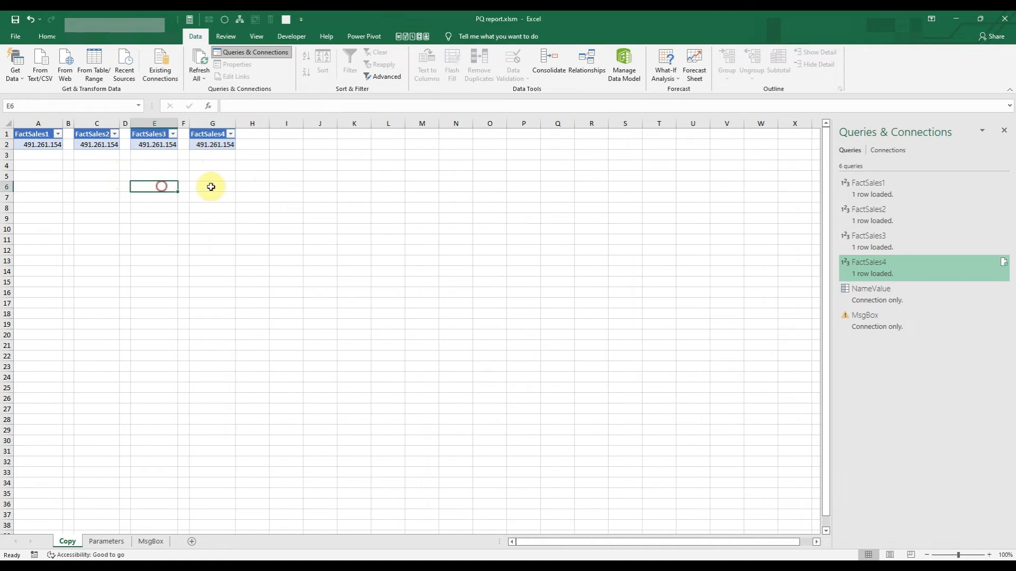
pyautogui.click(165, 145)
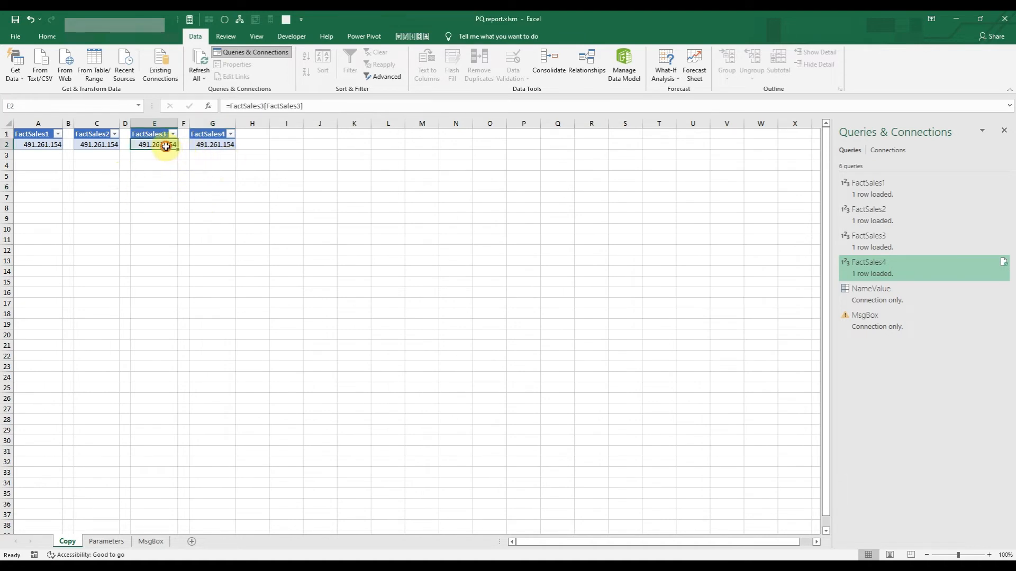
pyautogui.press('Delete')
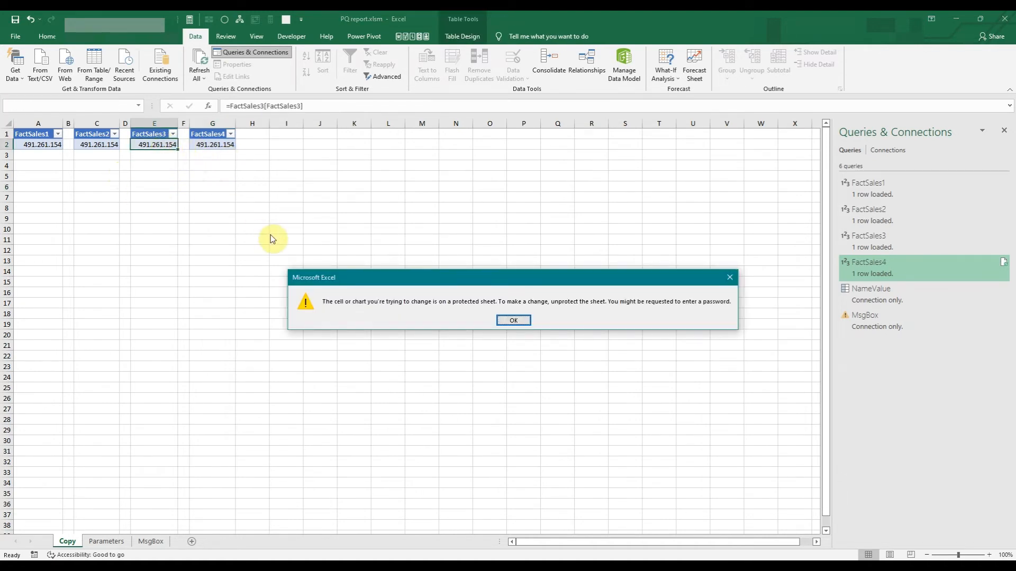
pyautogui.press('Return')
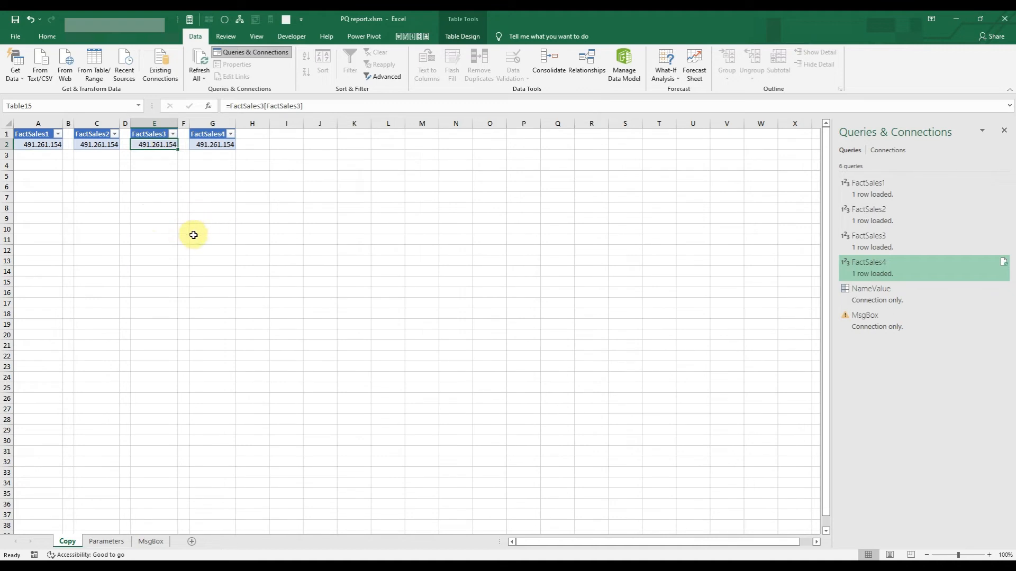
pyautogui.click(247, 197)
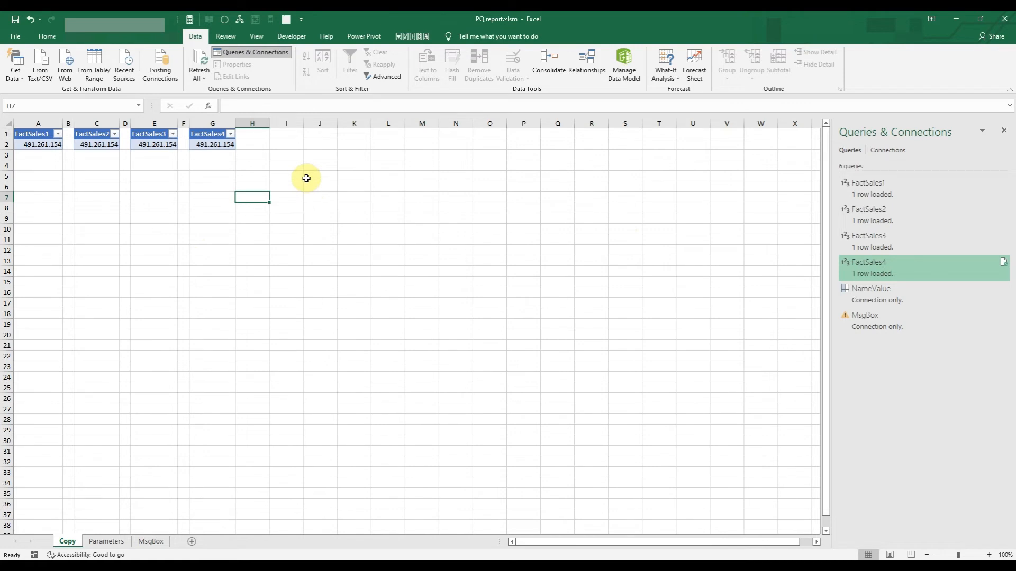
# Open the MsgBox query in the Power Query Editor and examine which queries it depends on in Query Dependencies.
pyautogui.rightClick(873, 320)
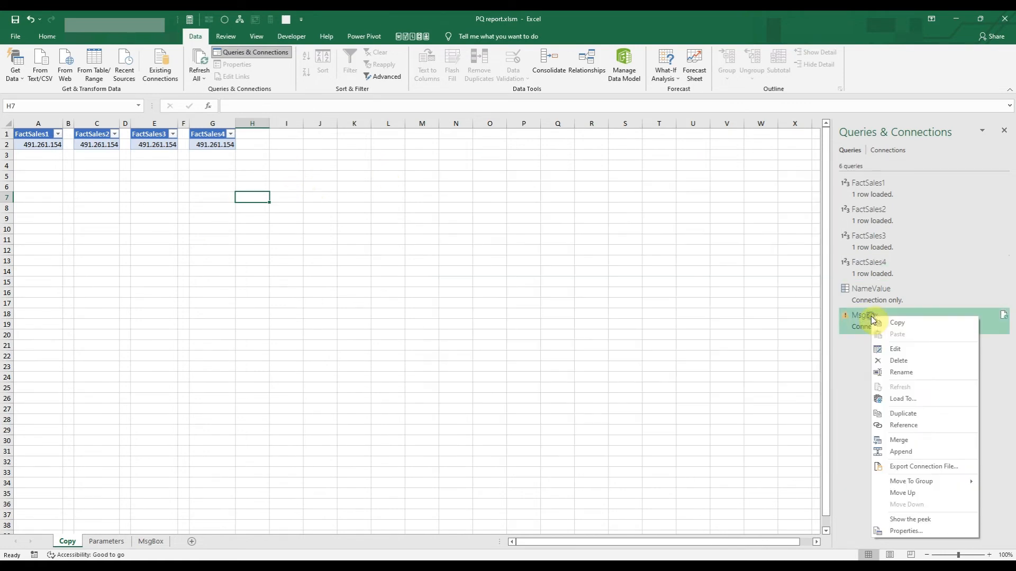
pyautogui.click(899, 349)
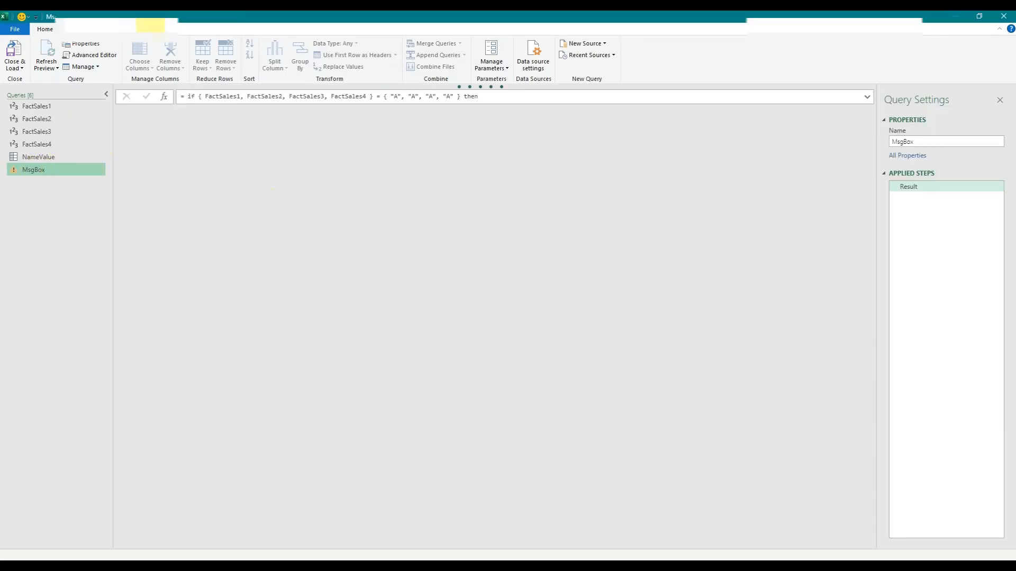
pyautogui.click(161, 26)
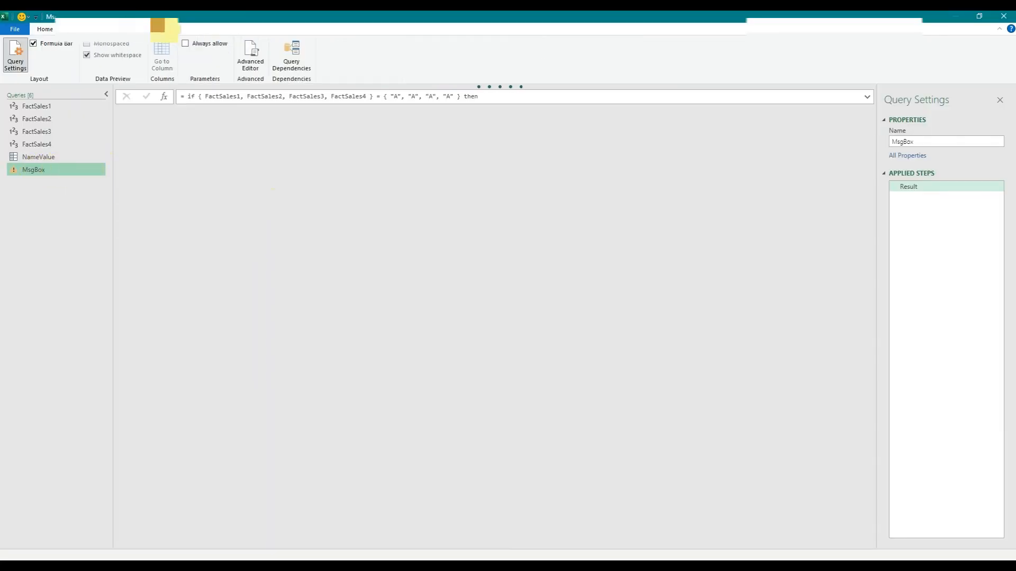
pyautogui.click(306, 68)
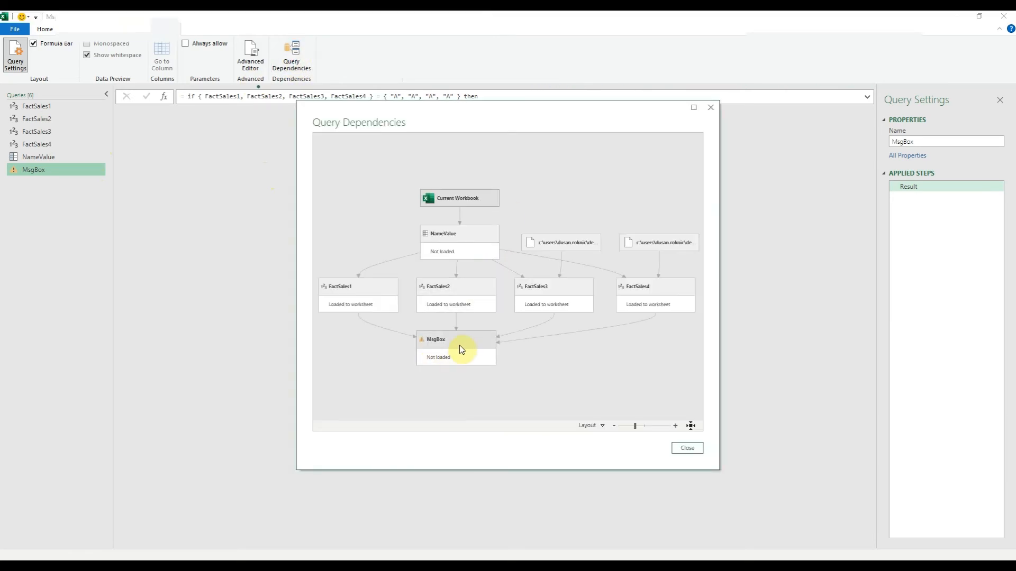
pyautogui.click(460, 345)
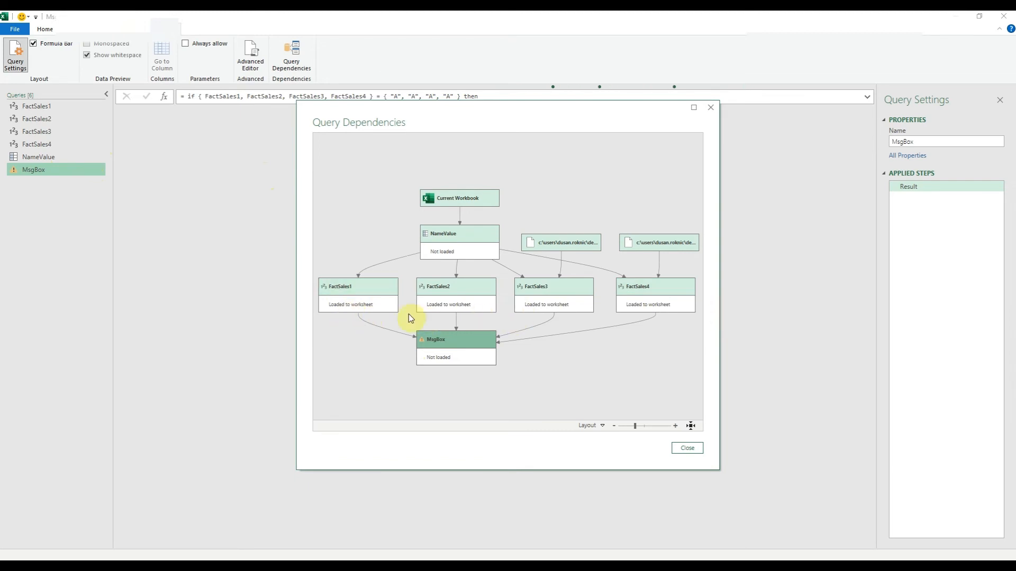
pyautogui.click(690, 449)
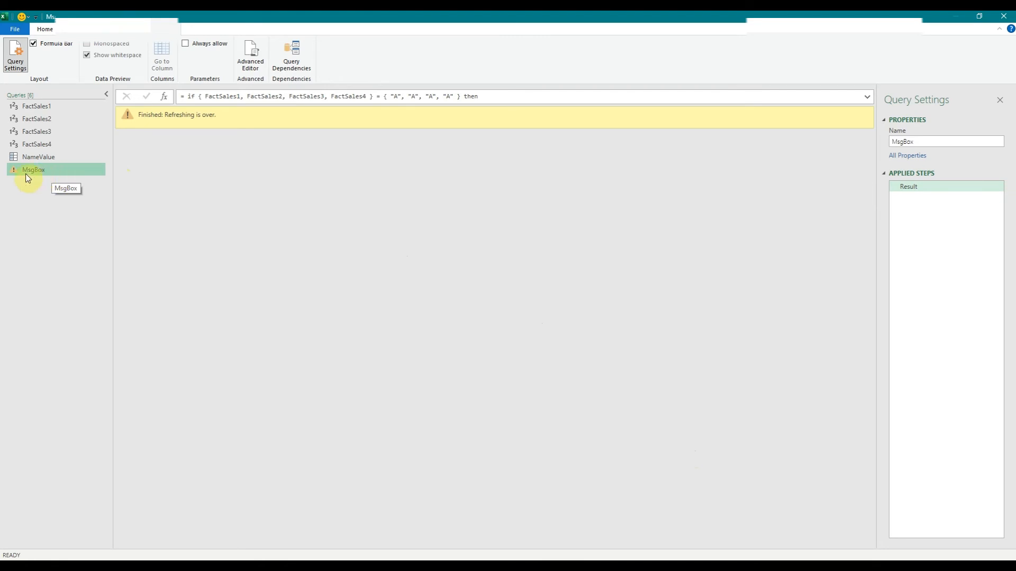
# Examine the MsgBox query's M code in the Advanced Editor, including its Error.Record expression, and return to the workbook without changes.
pyautogui.click(45, 29)
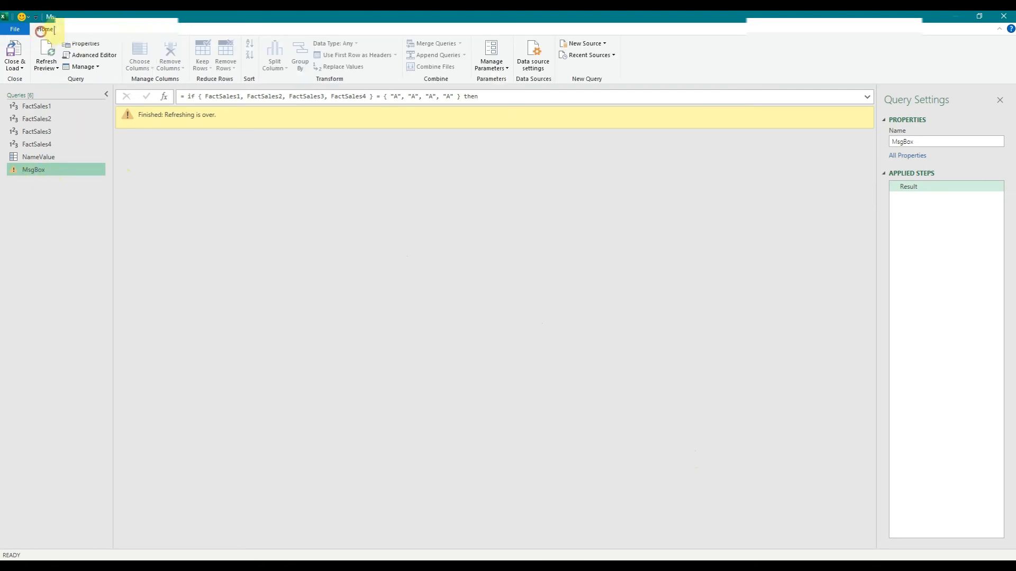
pyautogui.click(89, 55)
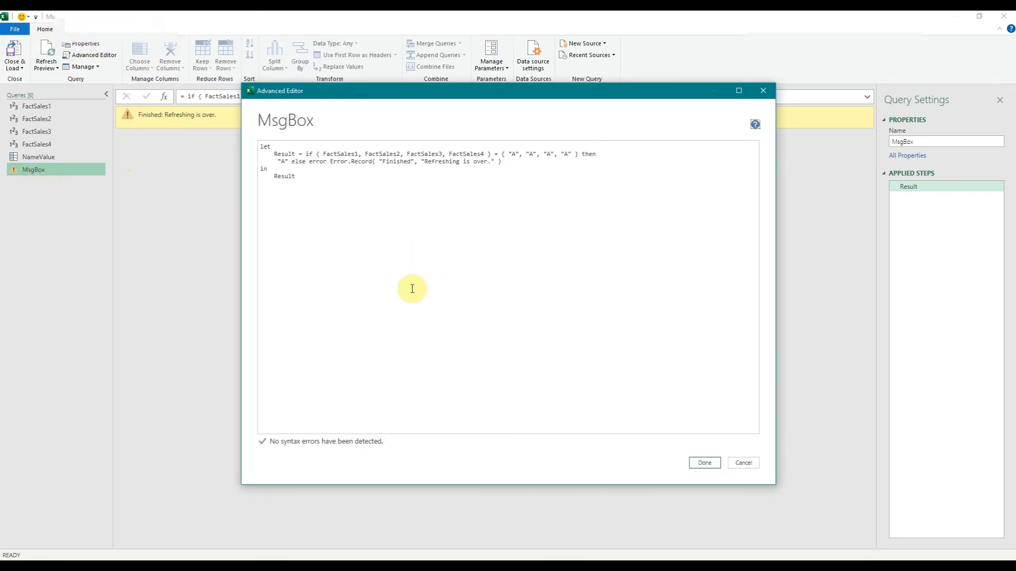
pyautogui.click(345, 154)
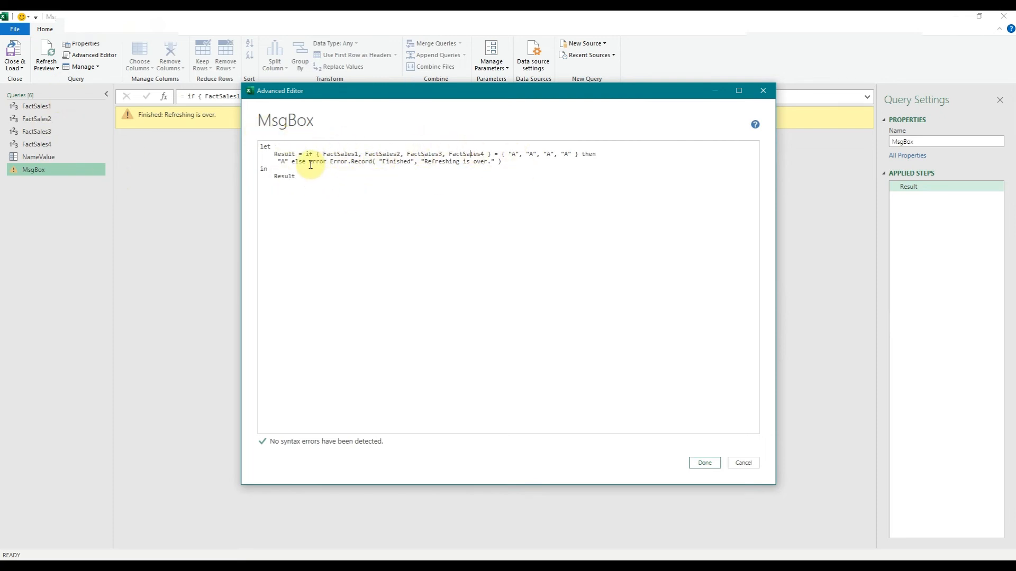
pyautogui.moveTo(311, 162); pyautogui.dragTo(508, 168)
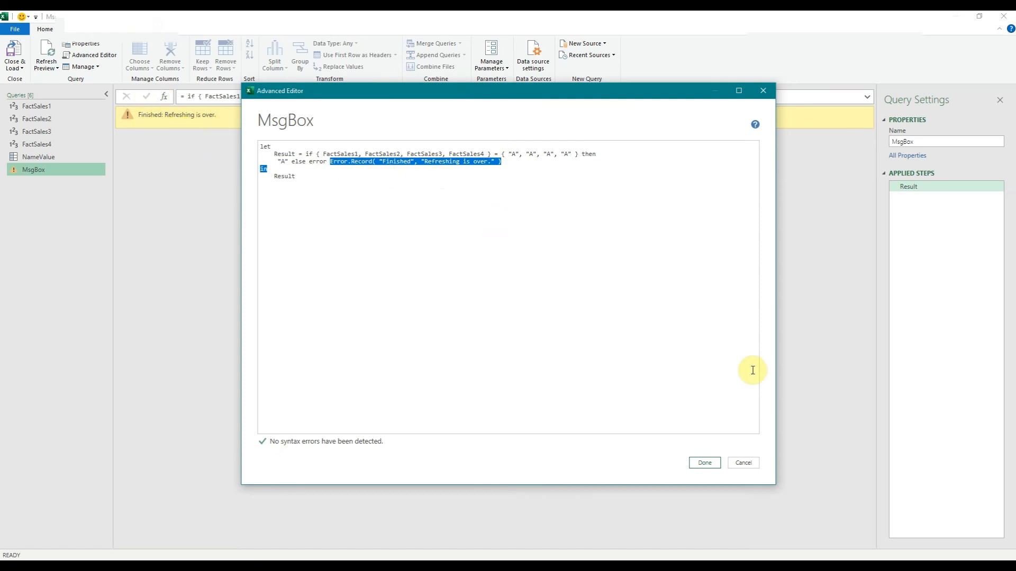
pyautogui.click(744, 463)
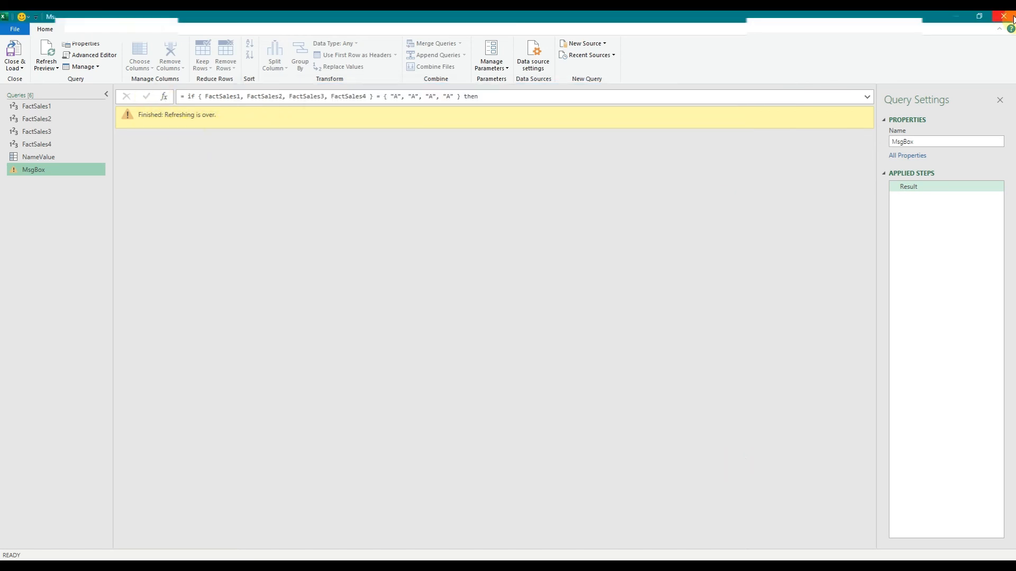
pyautogui.click(1012, 18)
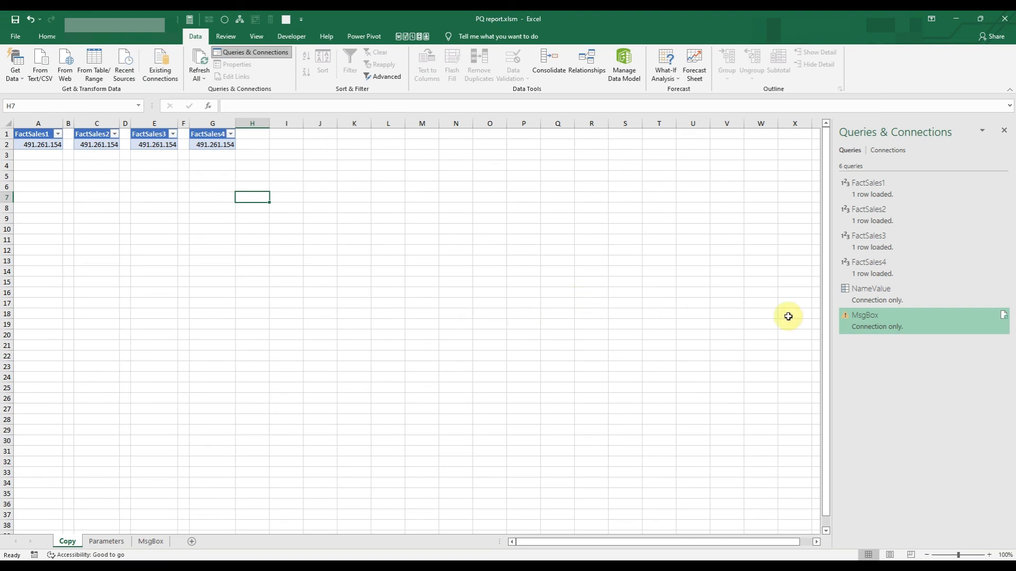
# Load the MsgBox query as a table into cell A1 of the MsgBox sheet and dismiss the message.
pyautogui.click(149, 541)
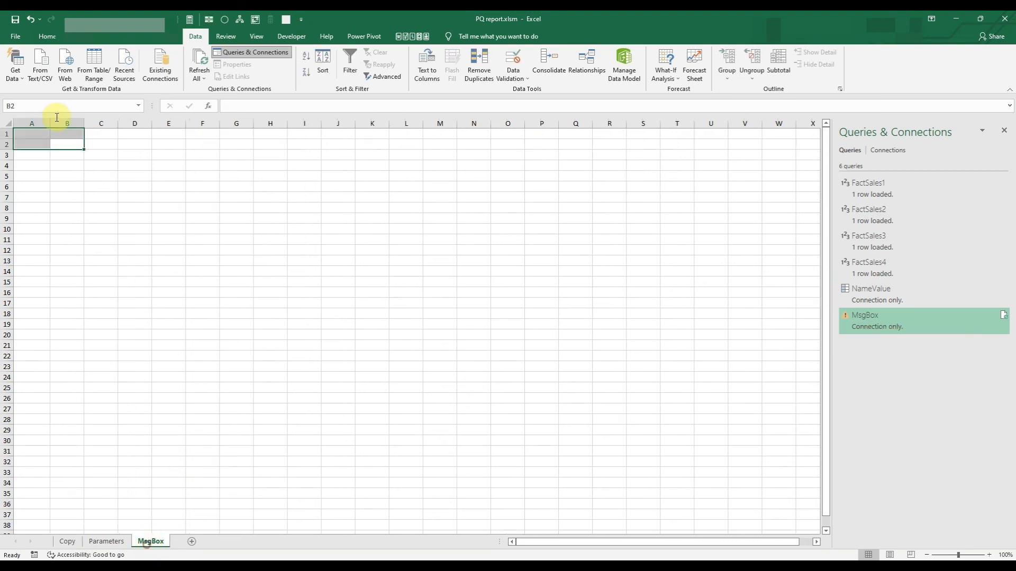
pyautogui.click(31, 137)
pyautogui.rightClick(867, 322)
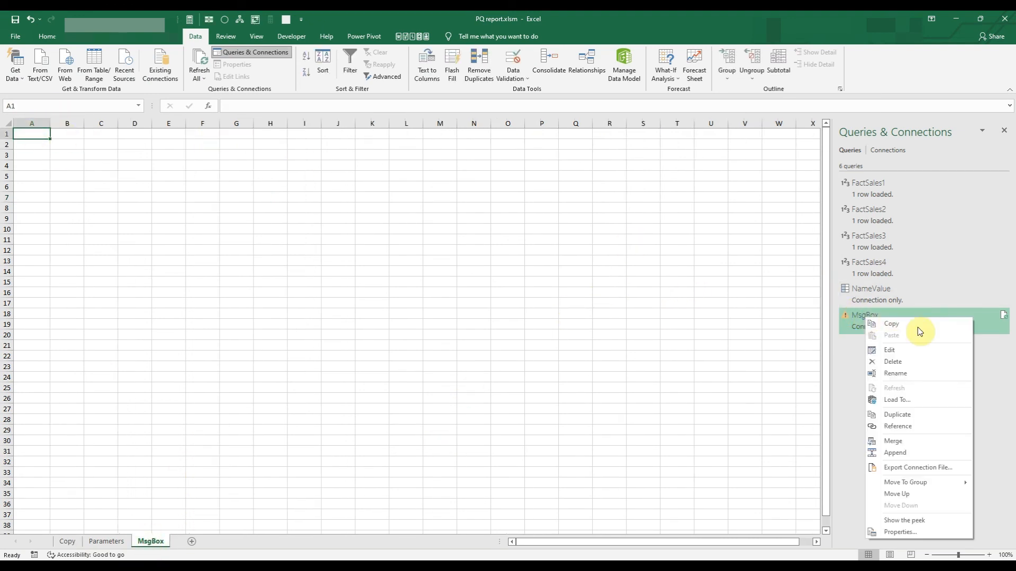
pyautogui.click(914, 400)
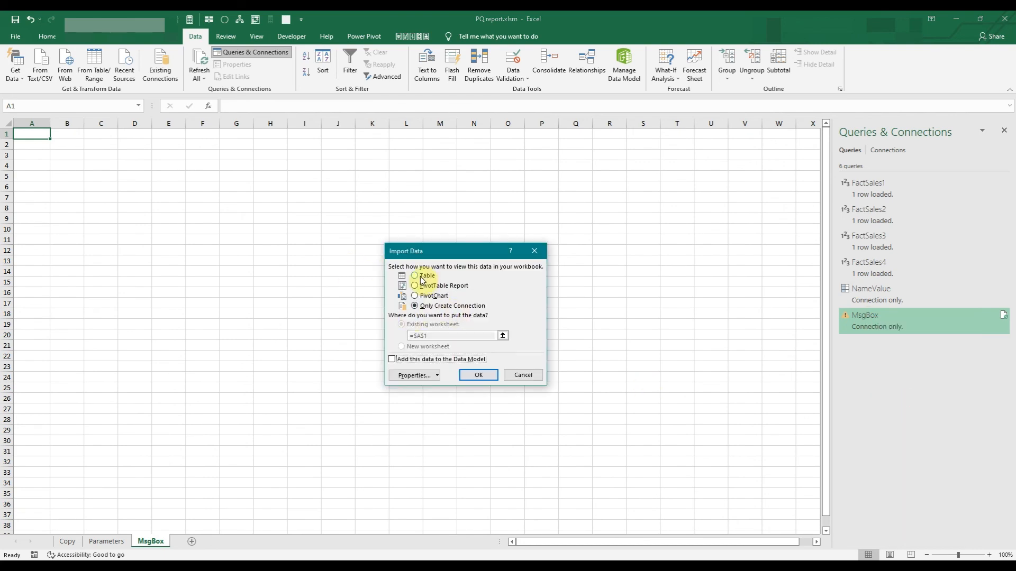
pyautogui.click(422, 277)
pyautogui.click(479, 375)
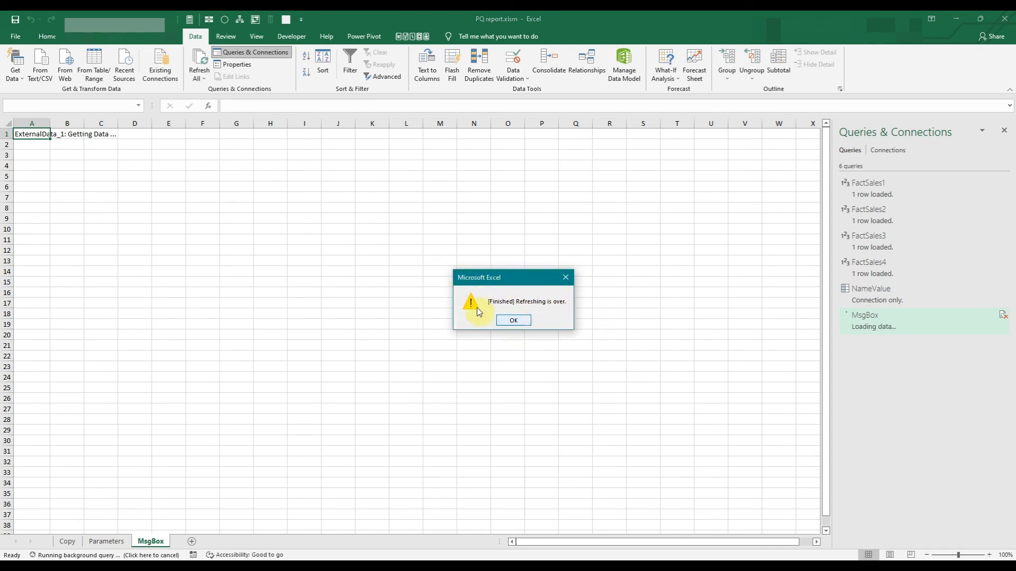
pyautogui.click(522, 321)
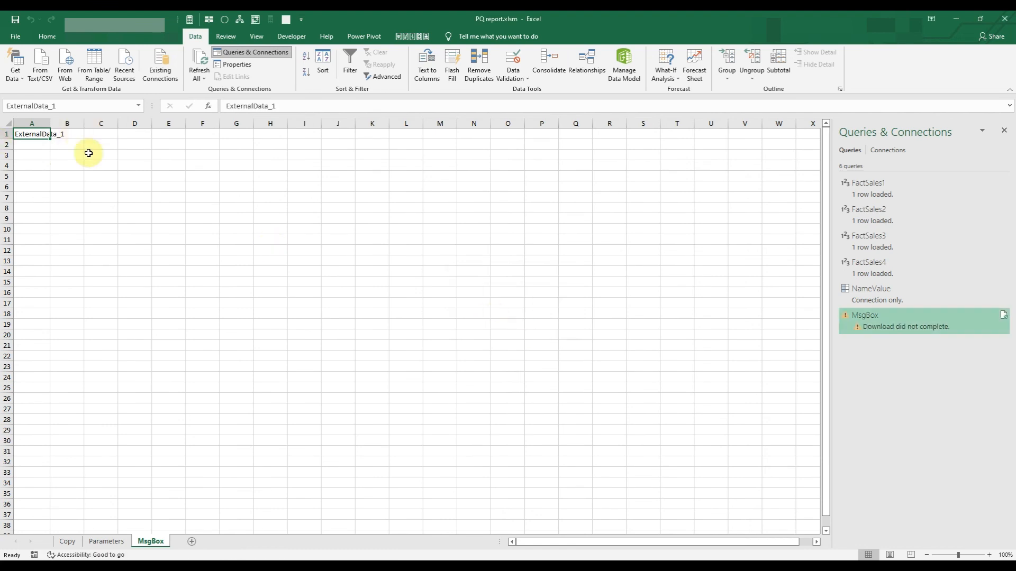
pyautogui.moveTo(68, 140); pyautogui.dragTo(19, 138)
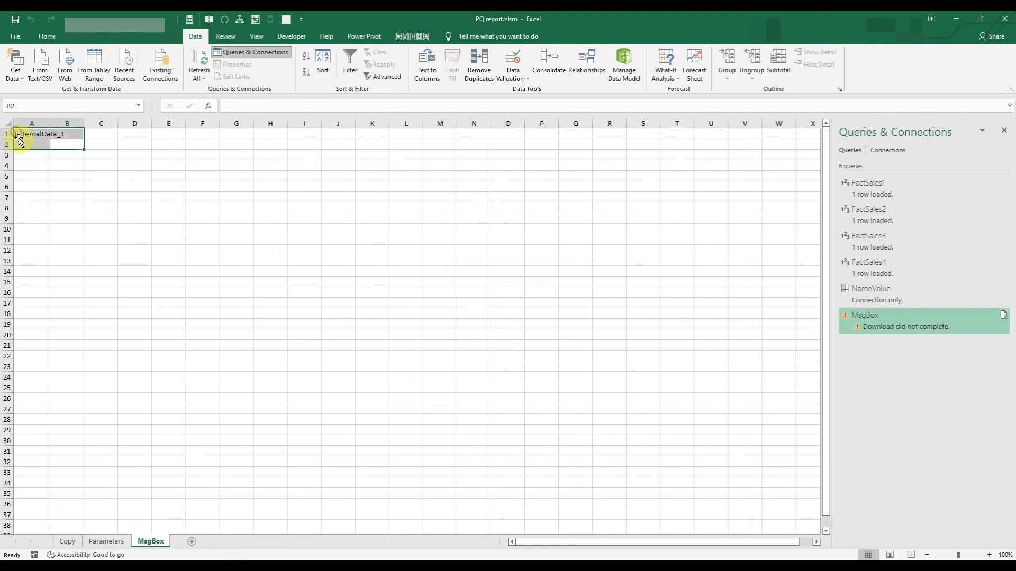
pyautogui.click(32, 134)
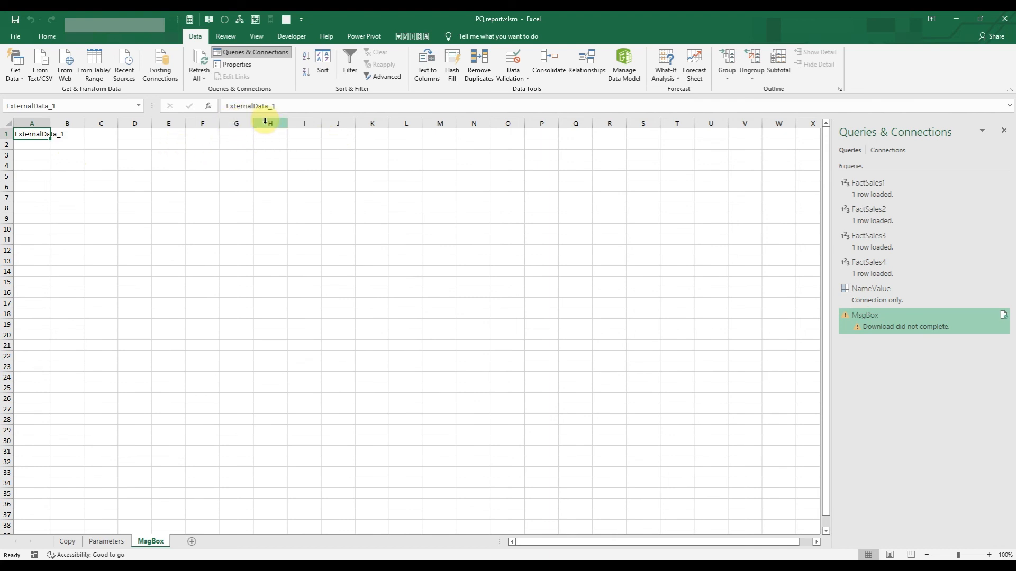
# Refresh all queries from the Copy sheet and dismiss the completion message.
pyautogui.click(67, 542)
pyautogui.click(264, 229)
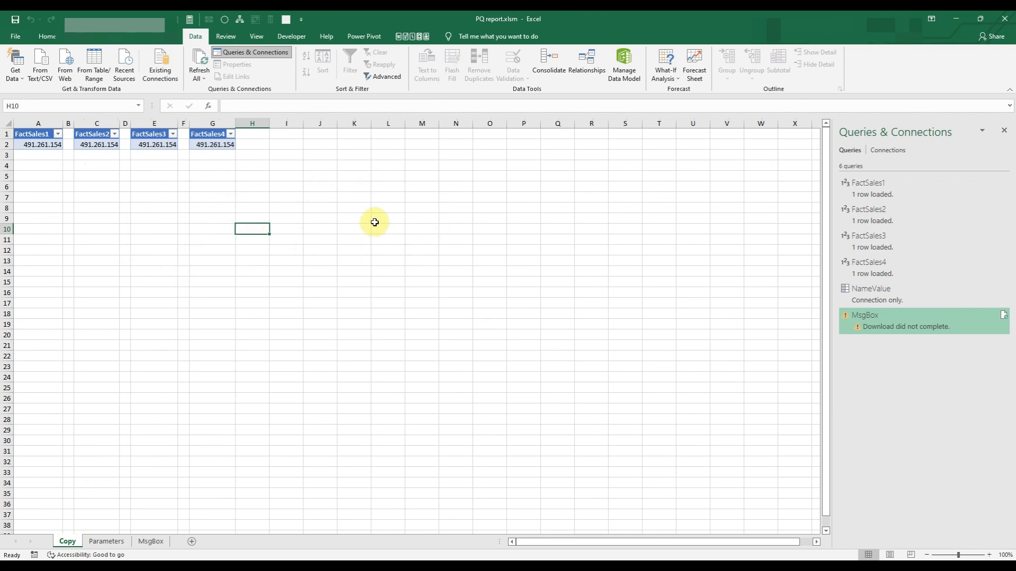
pyautogui.click(201, 79)
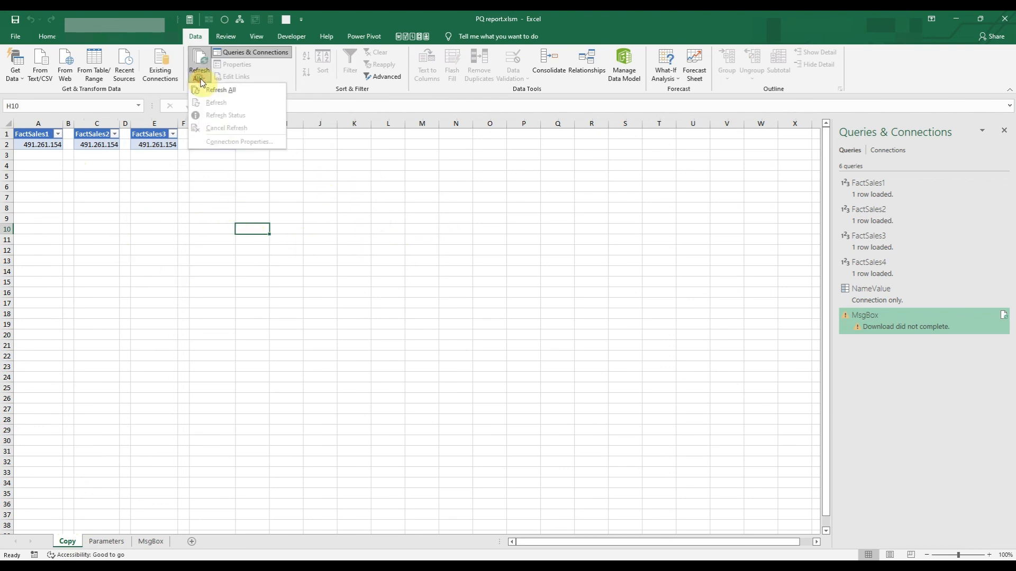
pyautogui.click(243, 91)
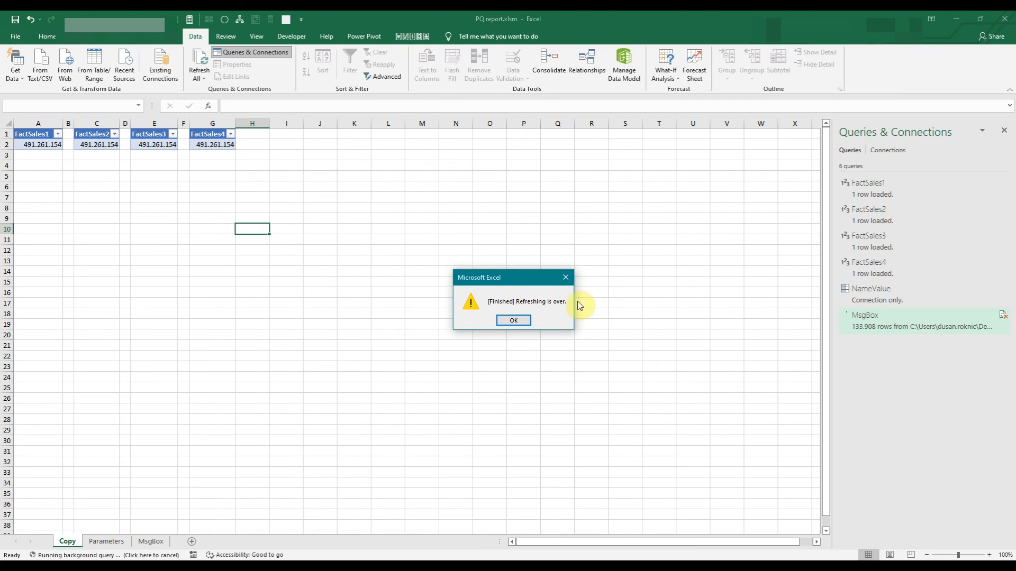
pyautogui.click(513, 321)
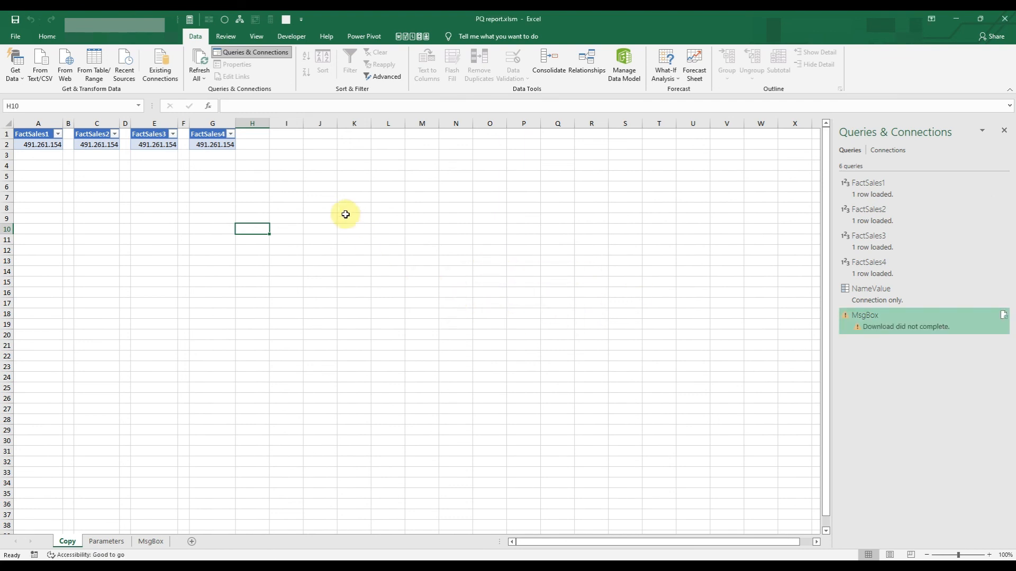
pyautogui.click(328, 206)
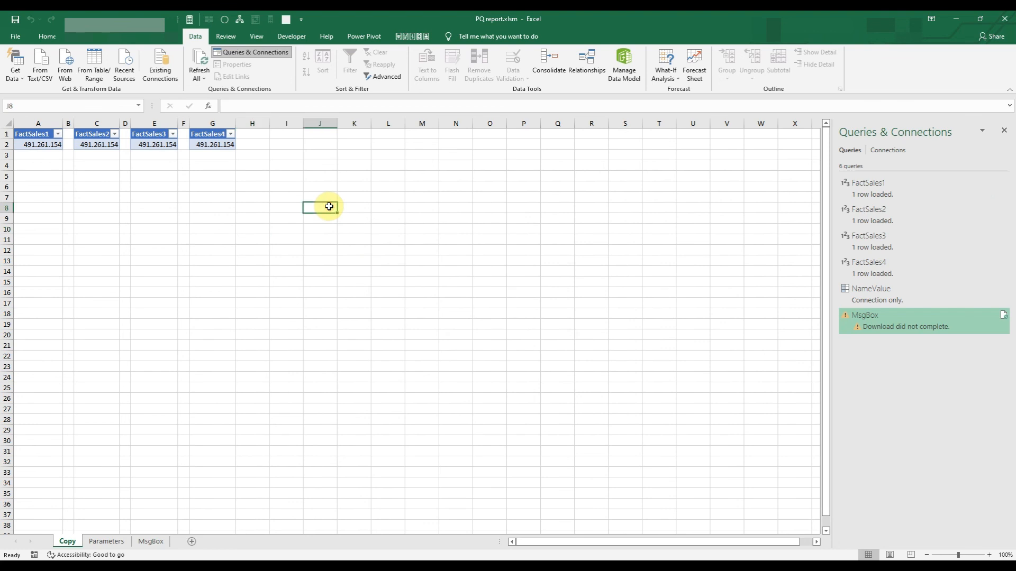